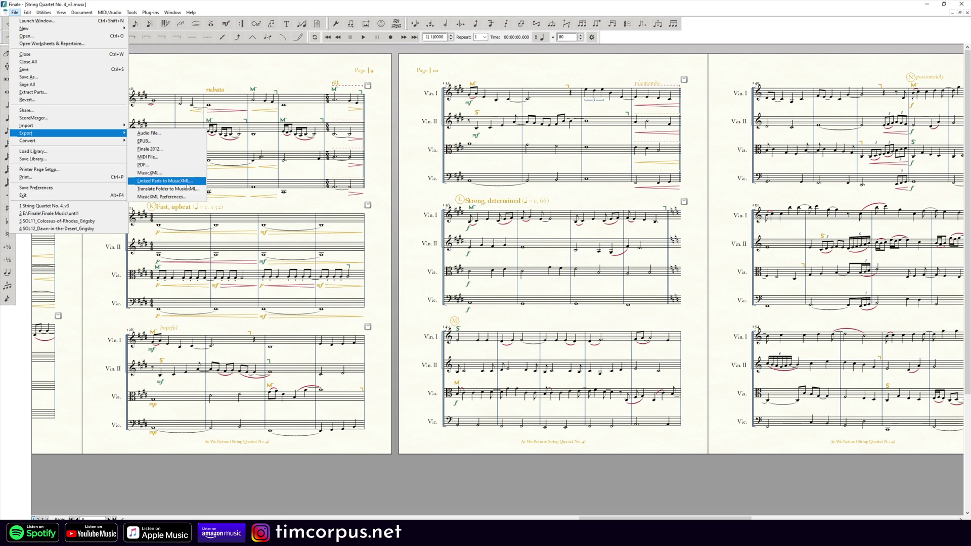
- Switch to Dorico, import the MusicXML file String Quartet No. 4_v3, and maximize the project window
left_click(318, 68)
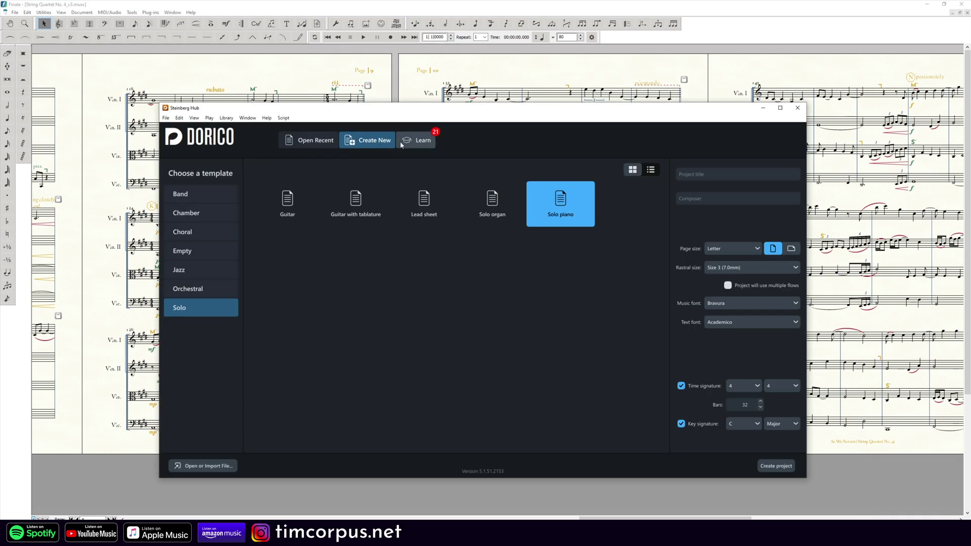
left_click(205, 466)
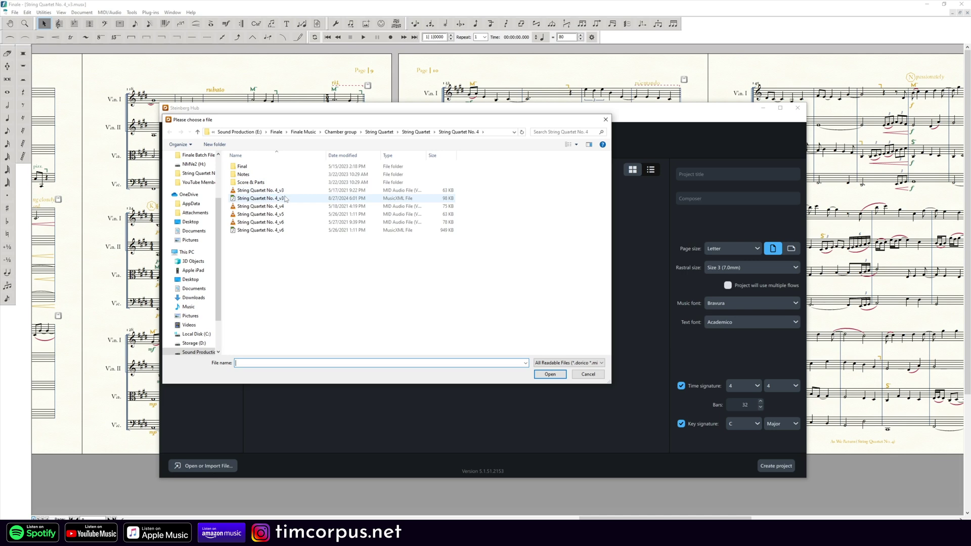
double_click(253, 198)
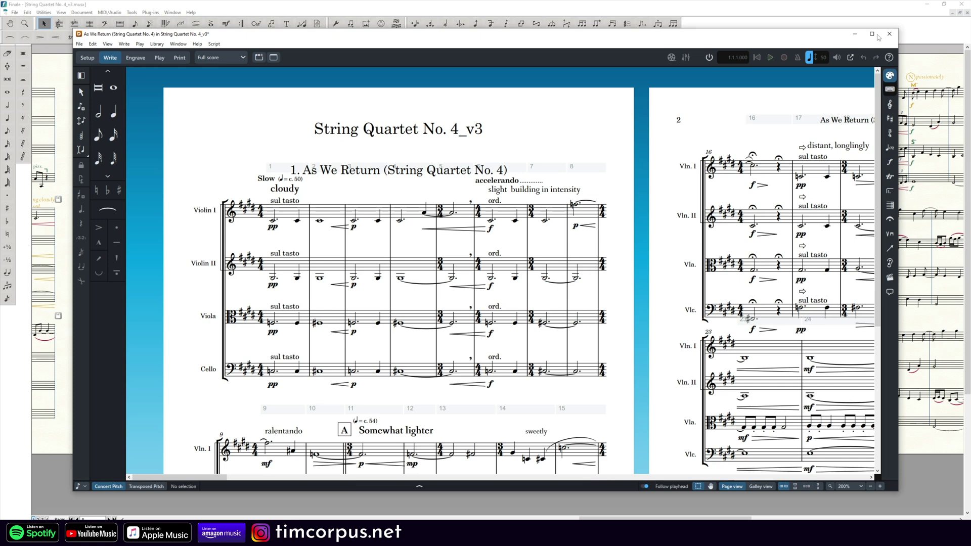
left_click(871, 34)
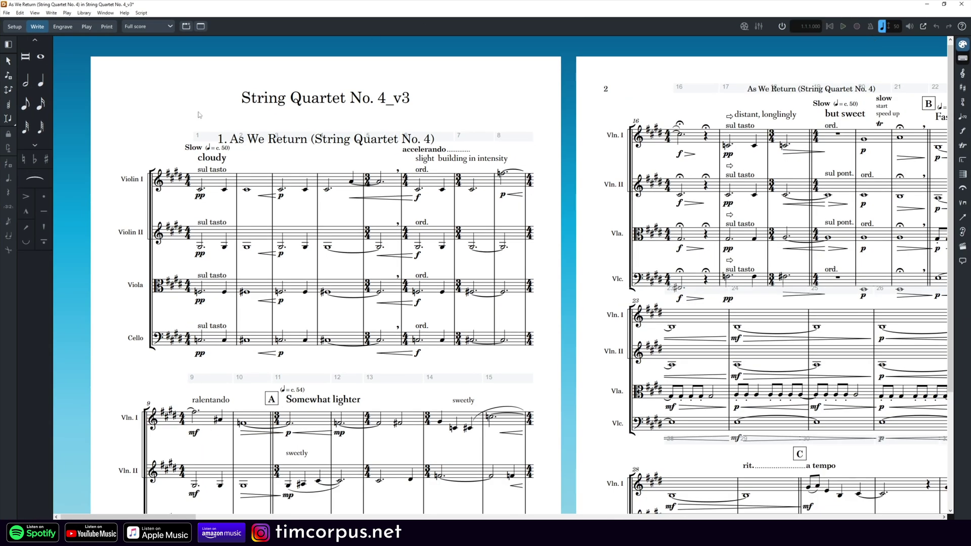
- Inspect the text tokens behind the flow heading and project title in Engrave mode, and return to Write mode
scroll(162, 117, "down", 1)
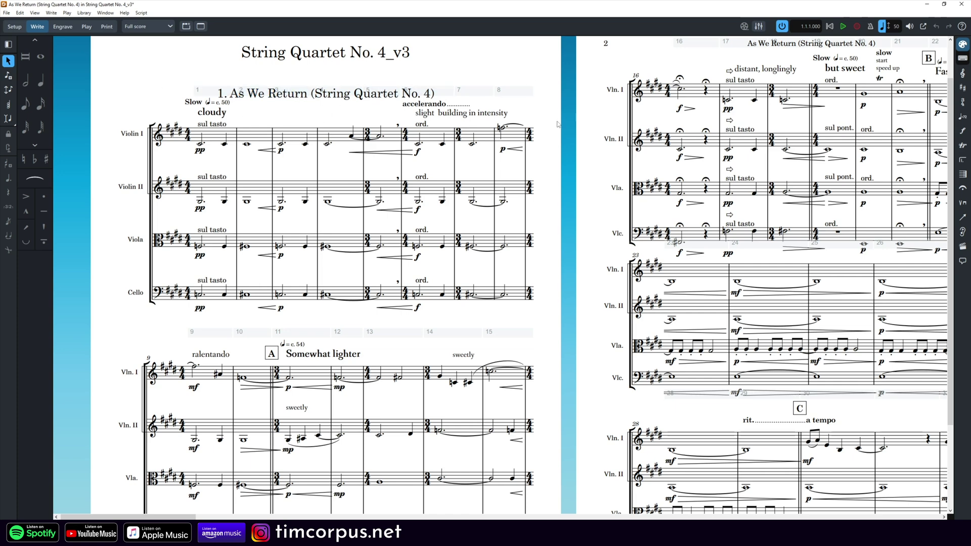
key("ctrl+3")
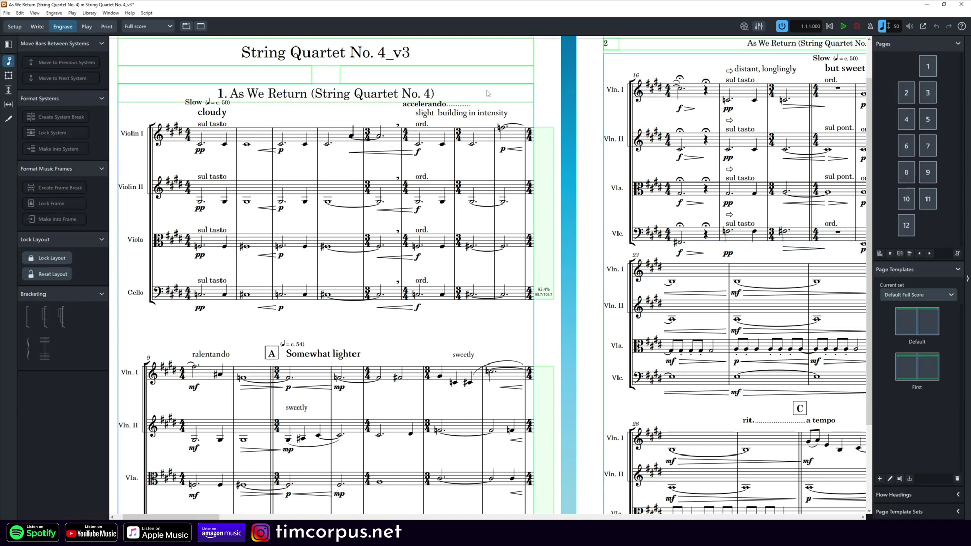
double_click(409, 96)
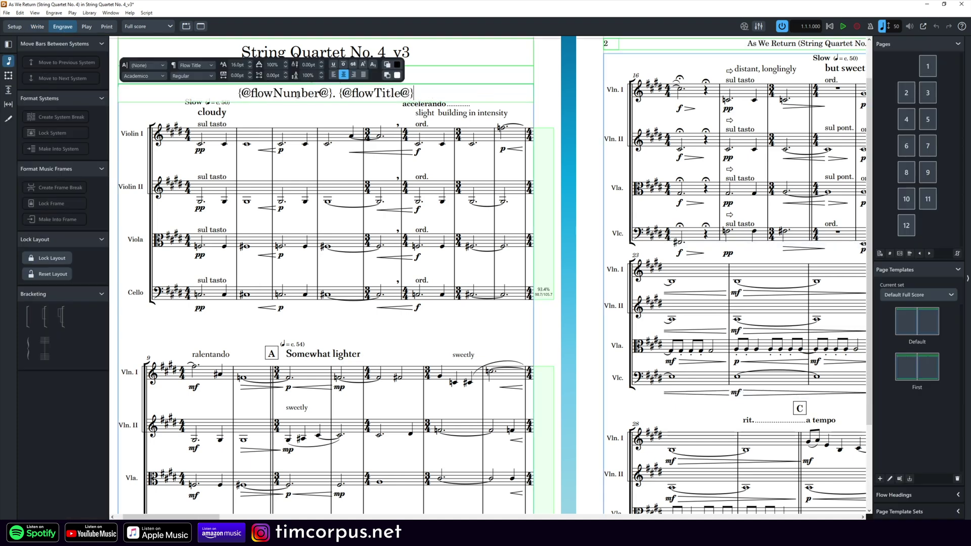
key("Escape")
double_click(382, 46)
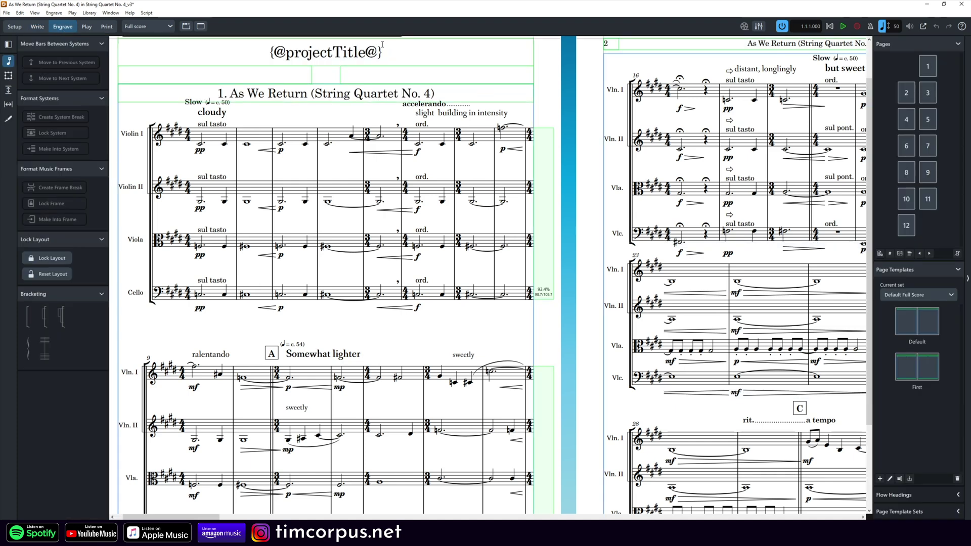
left_click(47, 30)
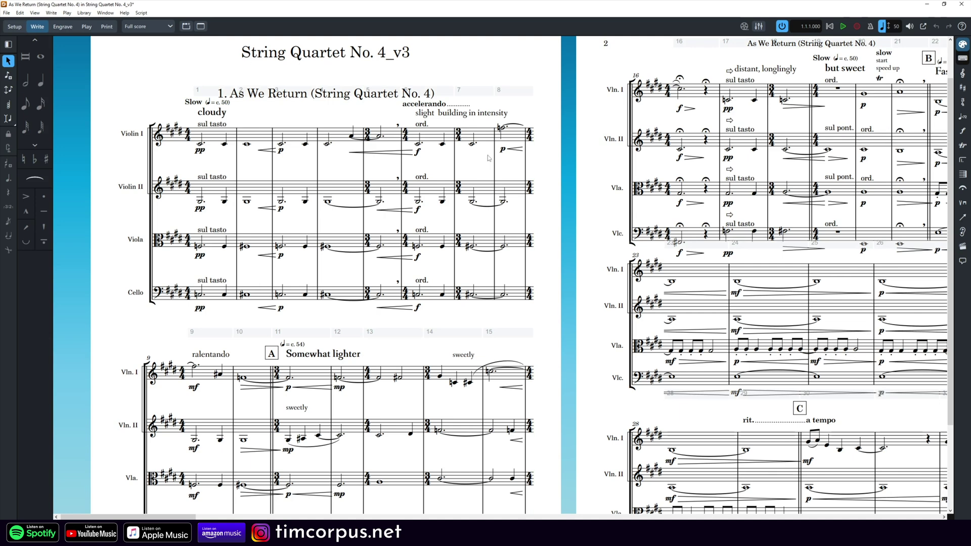
- Examine the imported full score through page 8, checking the arrow above the first violin staff at bar 109
scroll(449, 150, "down", 2)
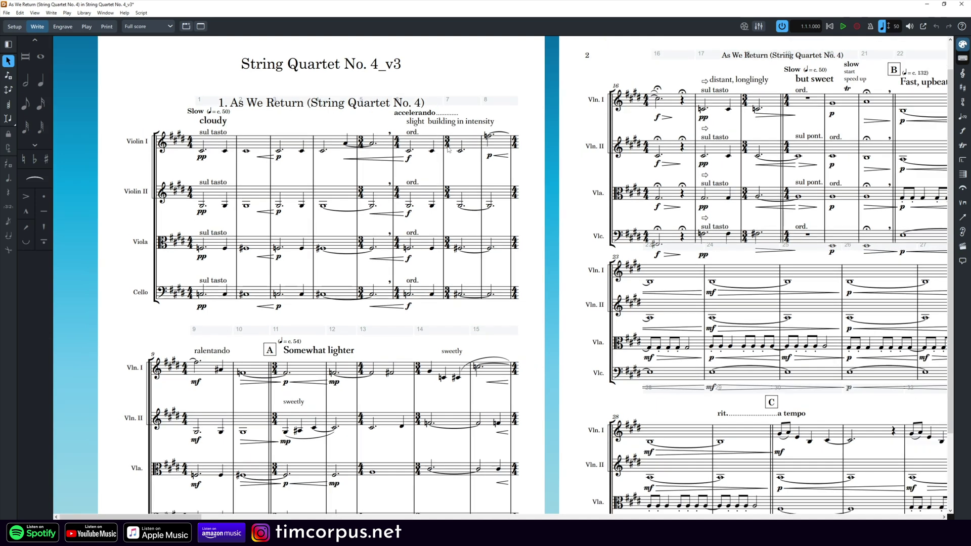
scroll(449, 149, "down", 1)
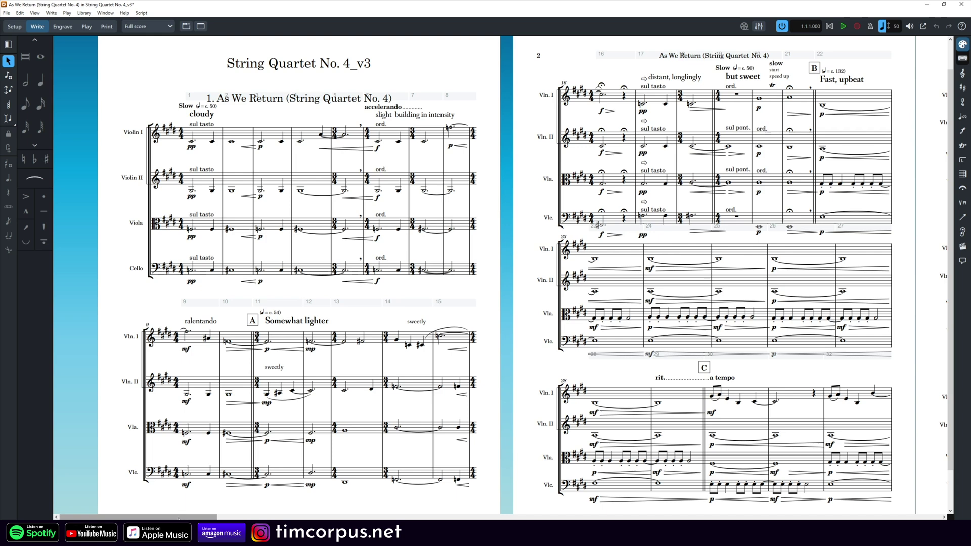
left_click_drag(178, 519, 540, 518)
scroll(446, 354, "right", 5)
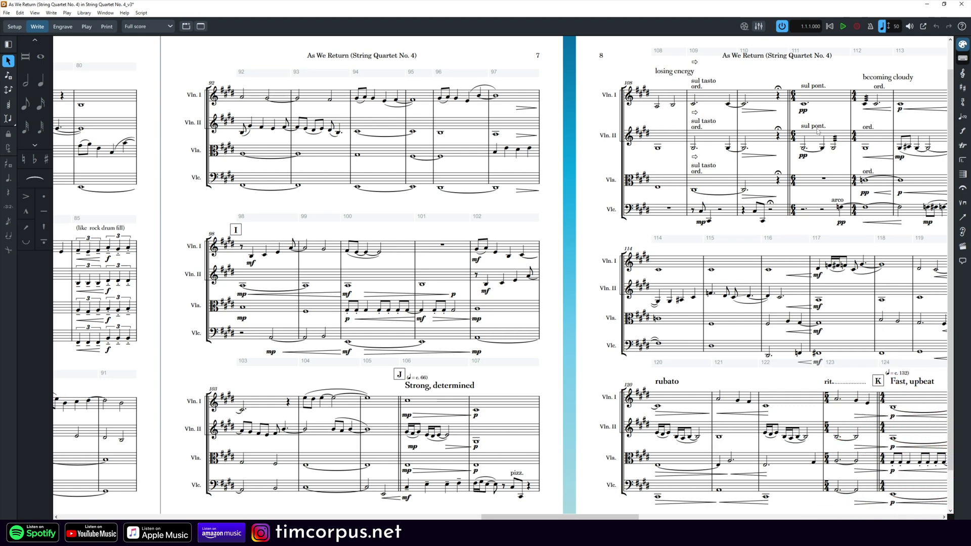
key("ctrl+equal")
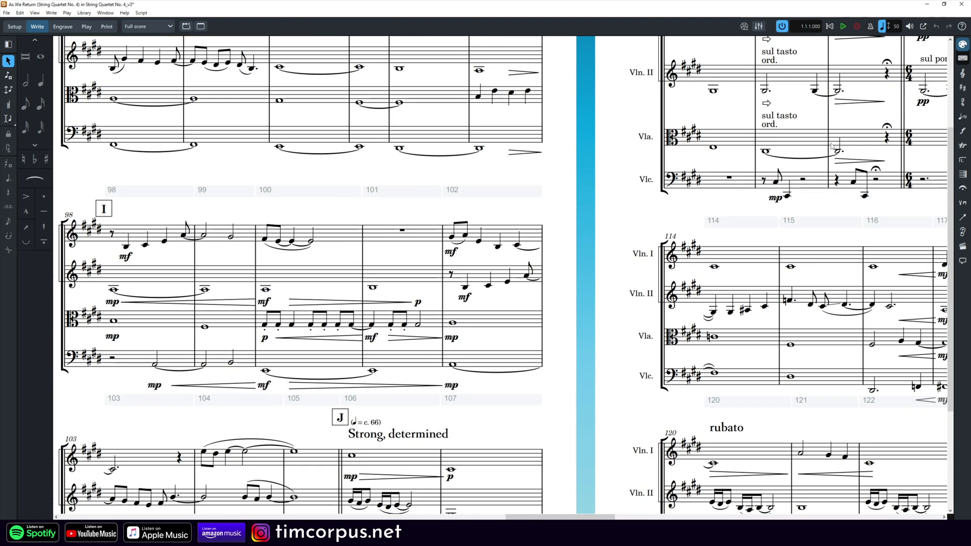
scroll(832, 145, "right", 3)
scroll(810, 167, "up", 3)
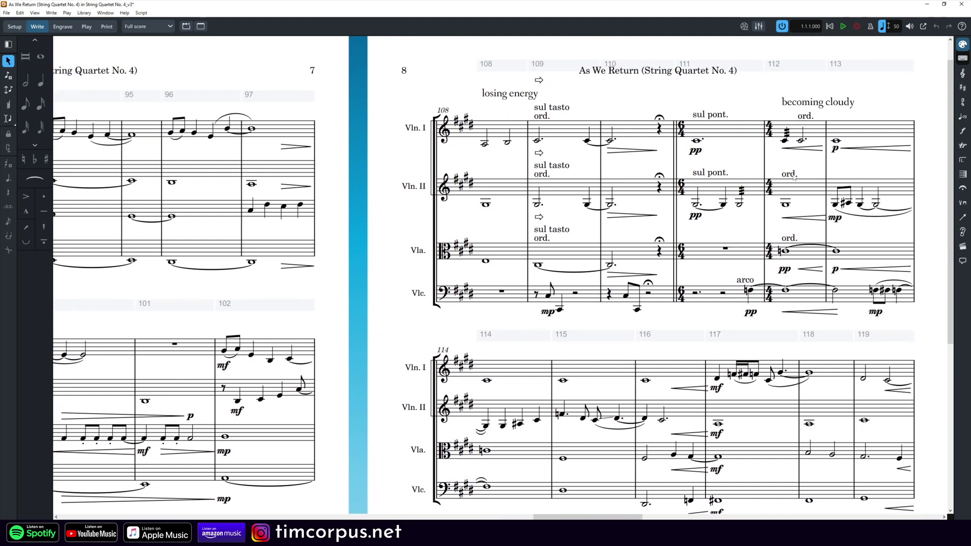
left_click(539, 81)
- Show the Violin I part layout and turn off the system track
left_click(152, 27)
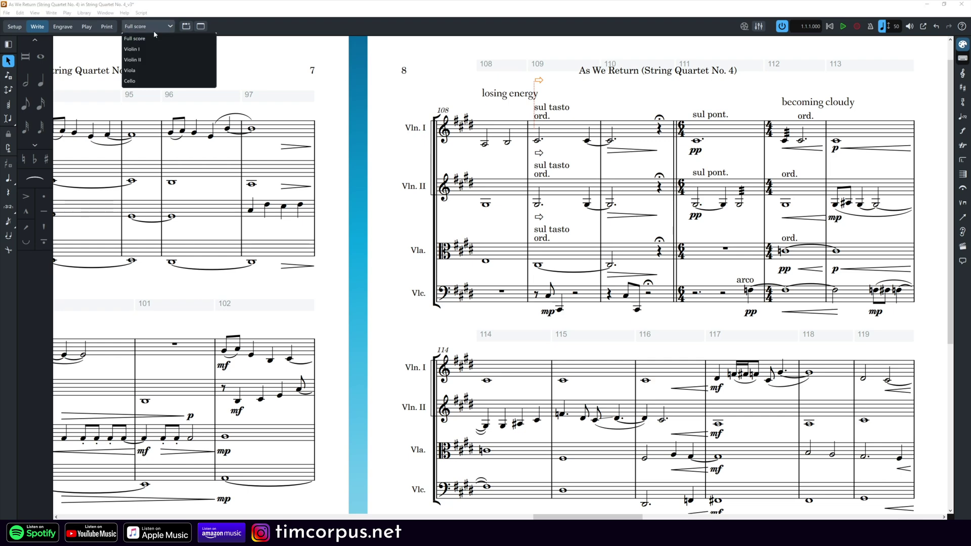
left_click(152, 49)
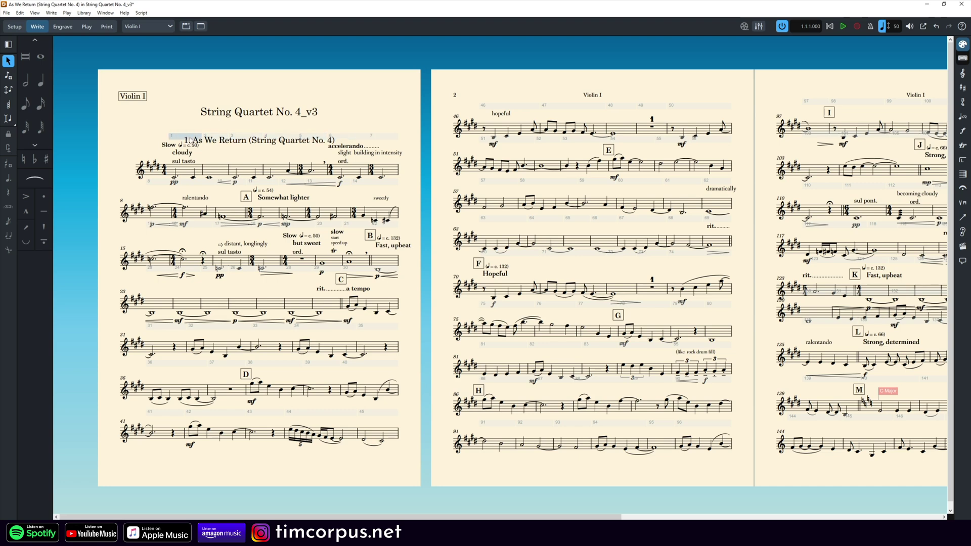
left_click(34, 12)
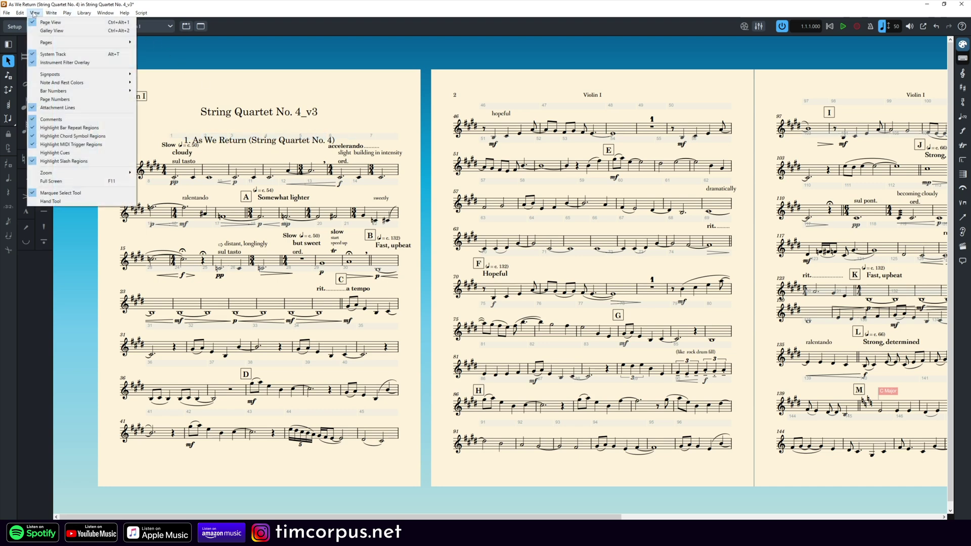
left_click(44, 55)
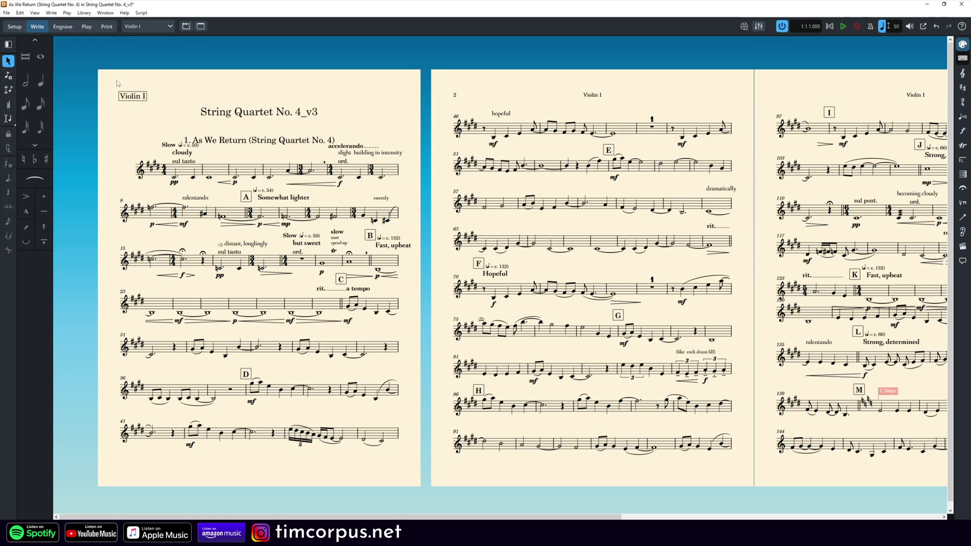
- In Engrave mode, create a system break at rehearsal mark B in the Violin I part
left_click(63, 27)
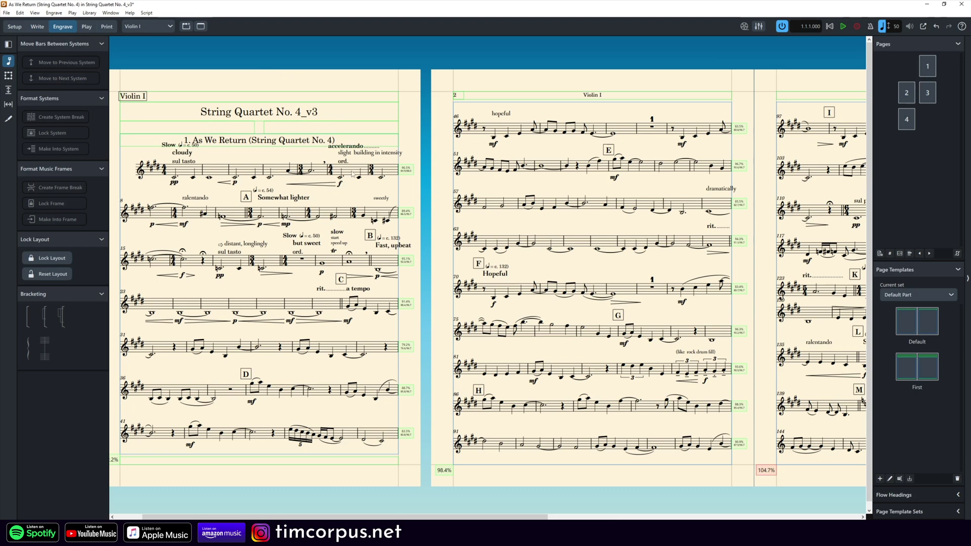
left_click(377, 274)
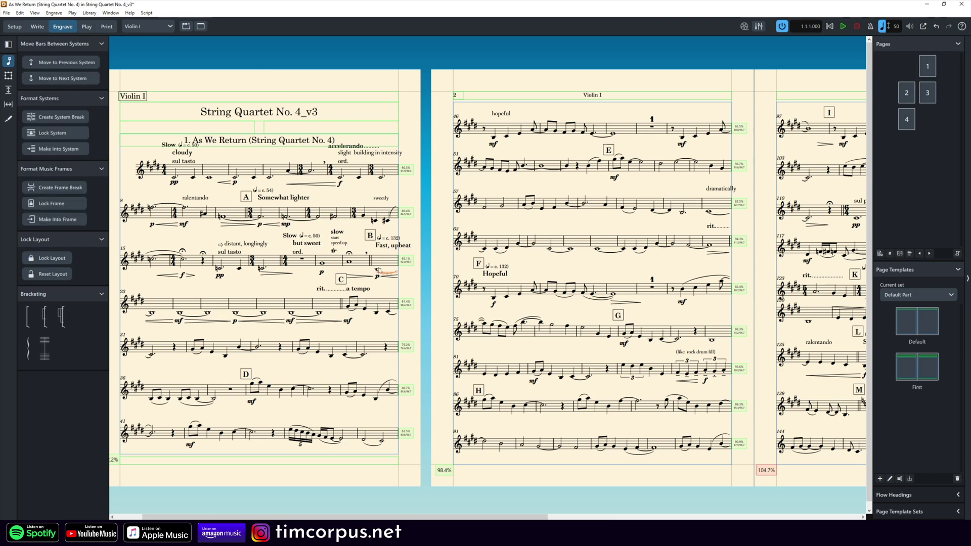
left_click(75, 117)
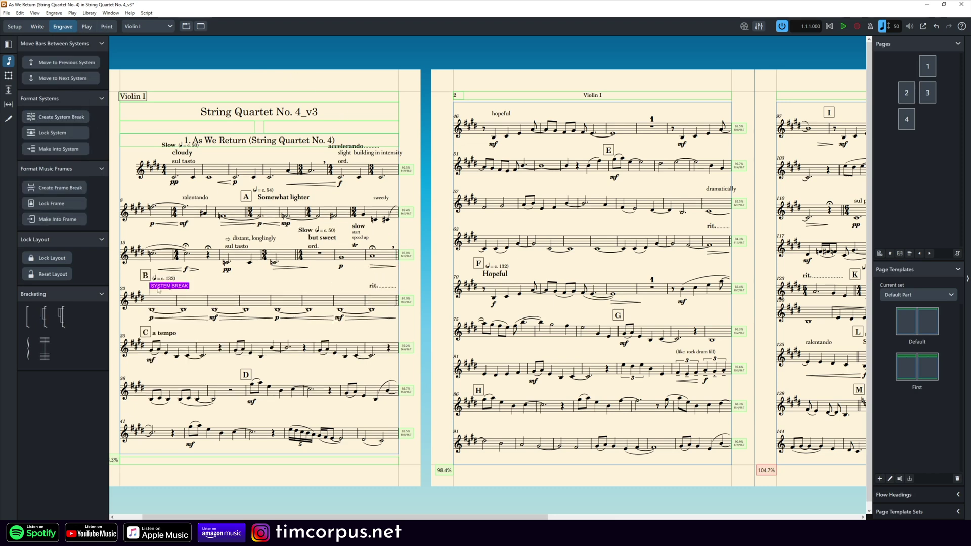
left_click(221, 283)
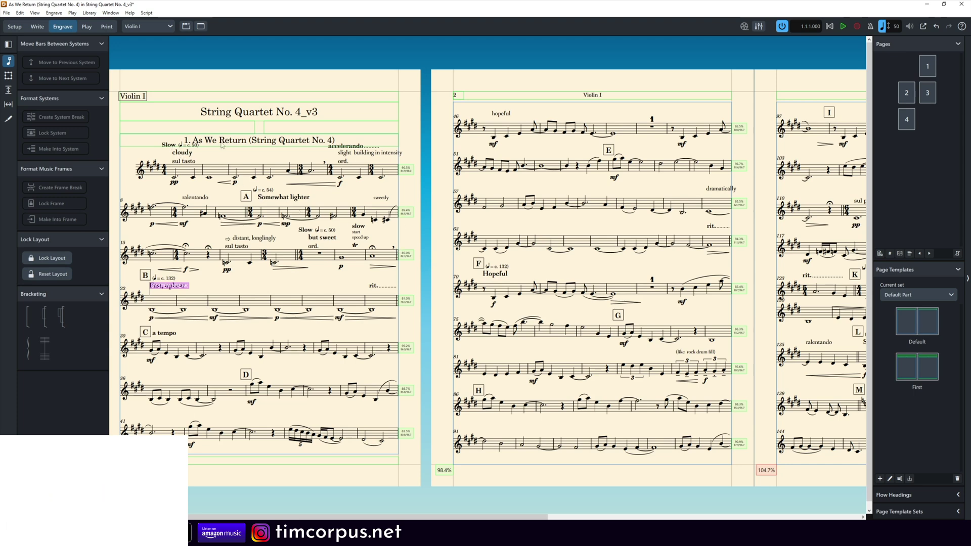
- With Staff Spacing, move the staff starting at bar 130 on page 3 down, away from the staff above
scroll(312, 271, "down", 1)
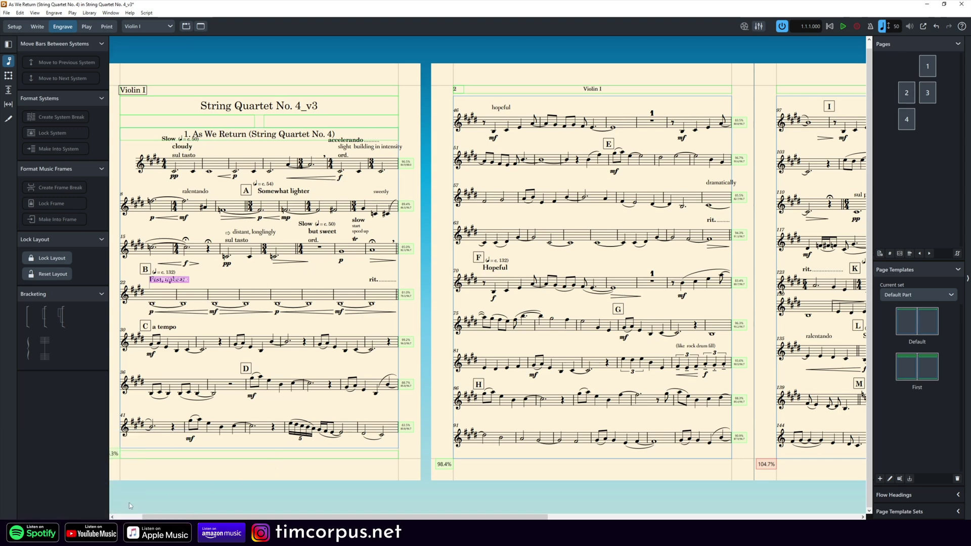
left_click_drag(152, 517, 444, 472)
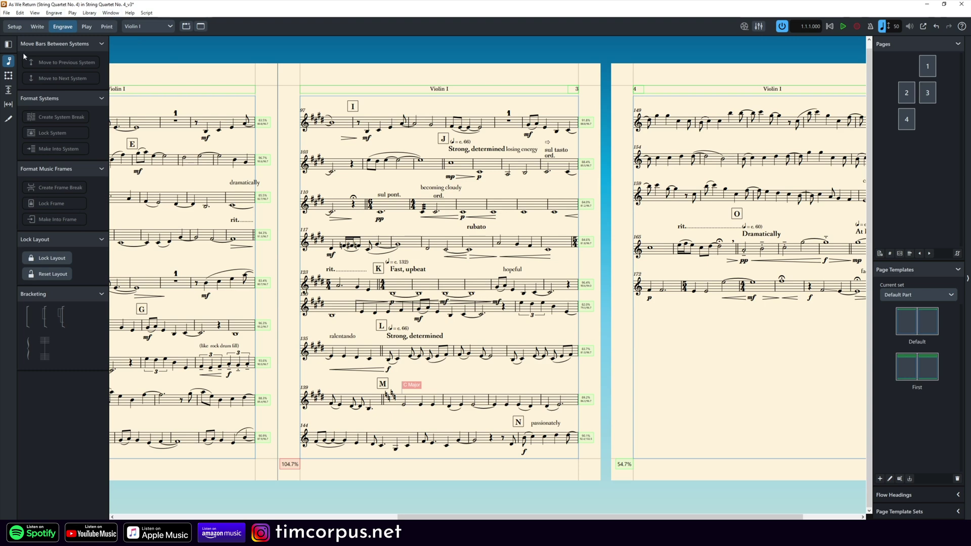
left_click(9, 92)
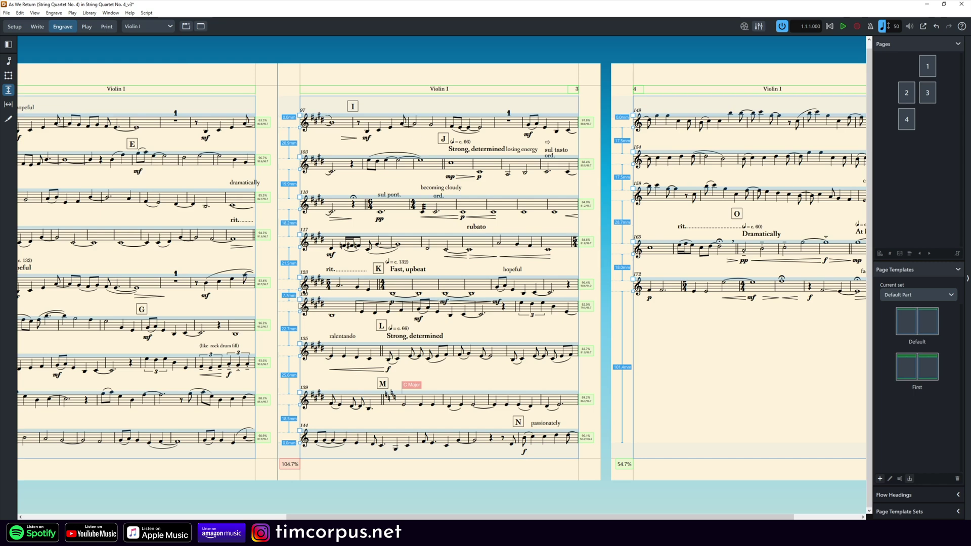
left_click_drag(300, 299, 299, 309)
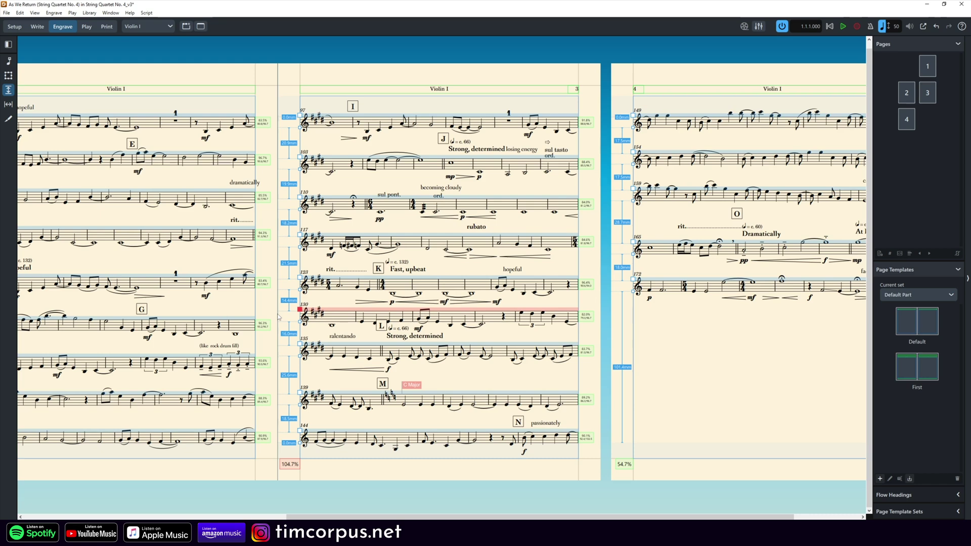
- Open the Layout Options for Violin I at the Page Setup category
left_click(89, 14)
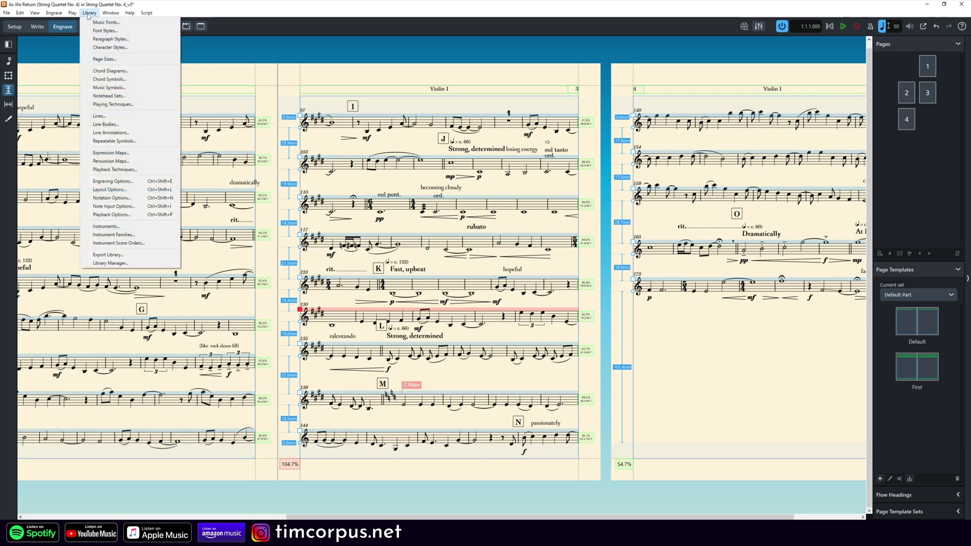
left_click(128, 191)
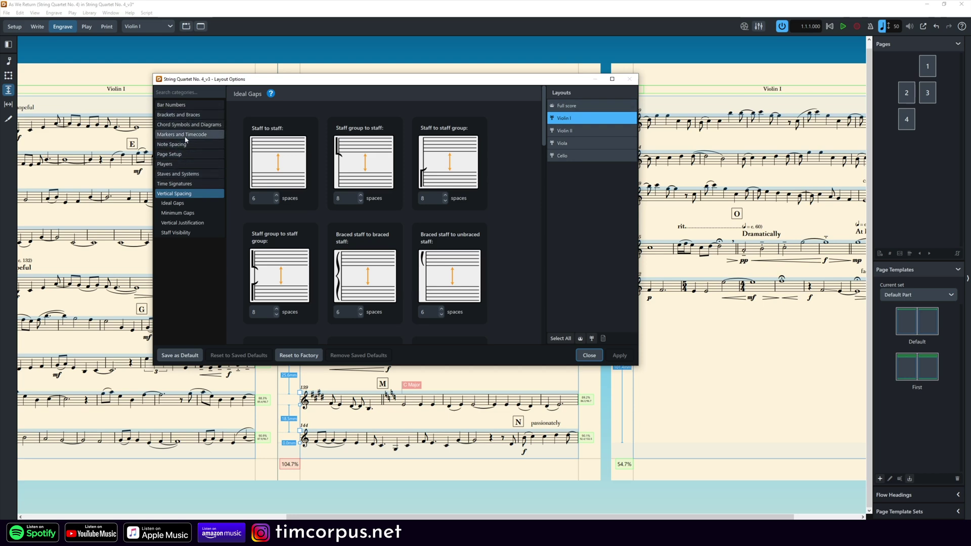
left_click(178, 174)
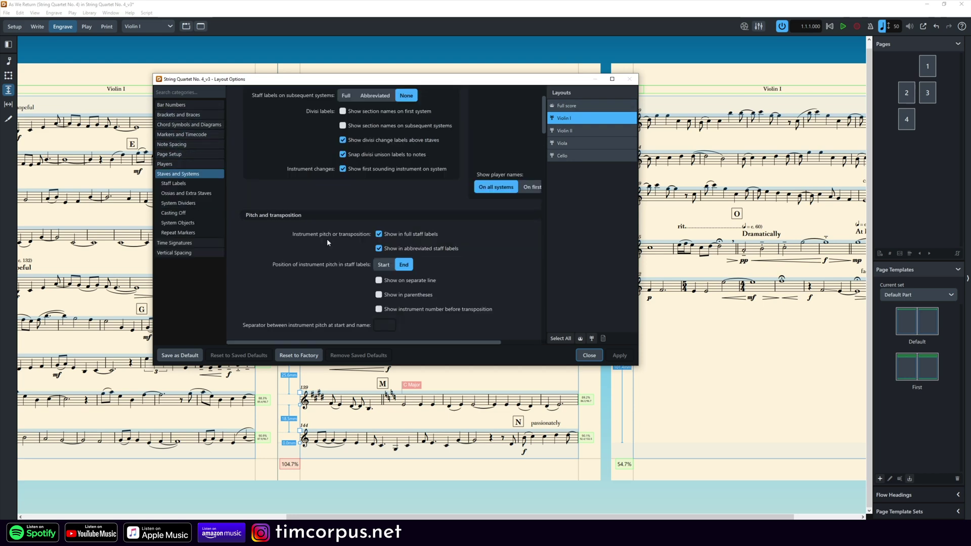
left_click(169, 153)
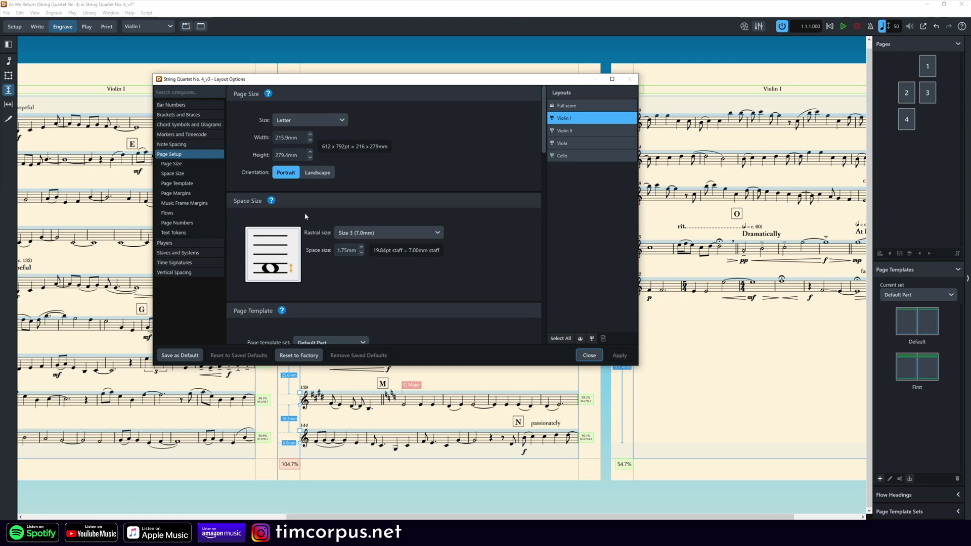
- Compare the page and space size settings of the full score with those of the four part layouts
left_click(565, 105)
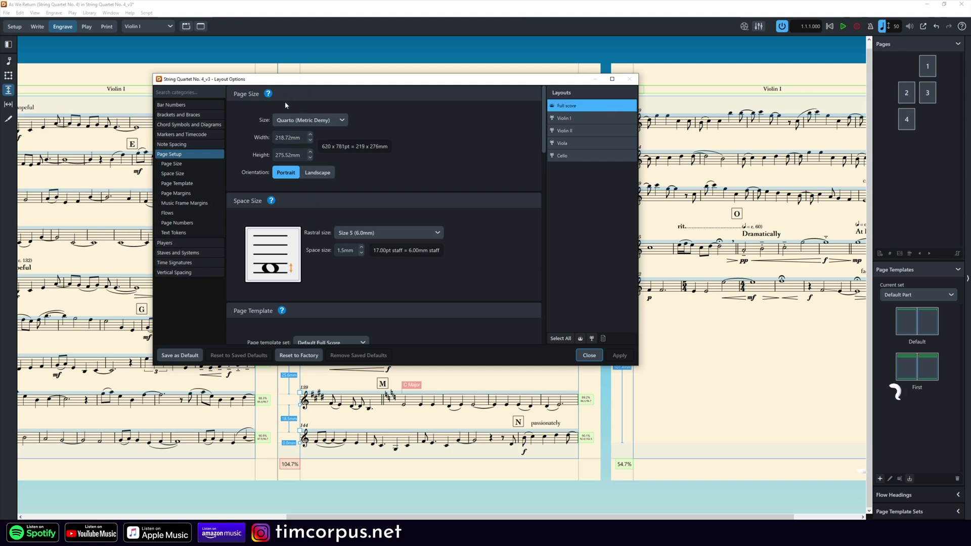
left_click(586, 118)
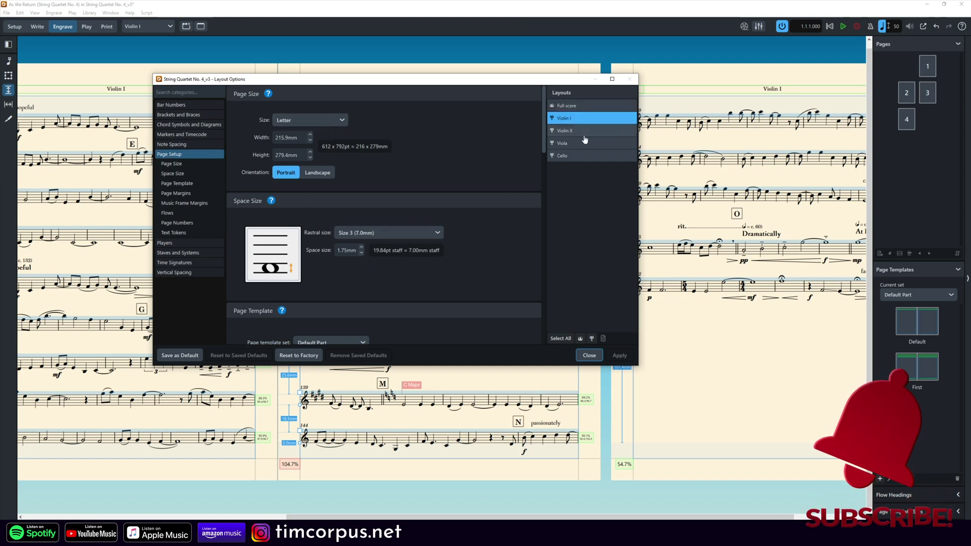
left_click(584, 131)
left_click(581, 144)
left_click(580, 155)
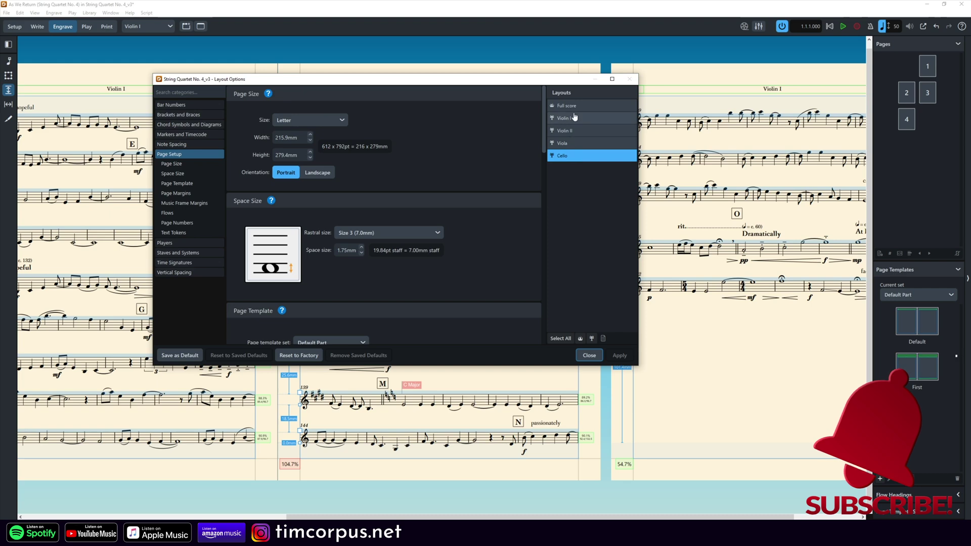
- Set the full score layout's page size to Letter
left_click(612, 107)
left_click(330, 120)
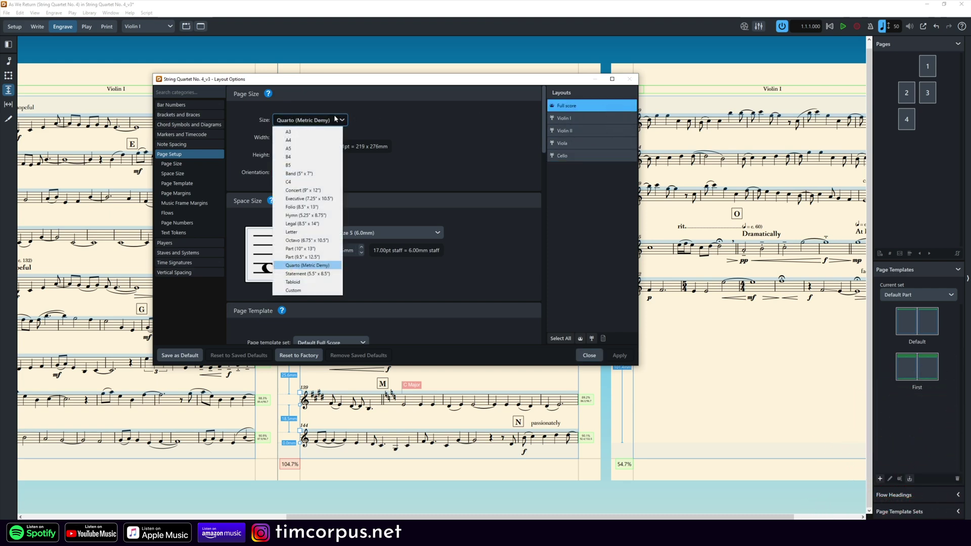
left_click(330, 231)
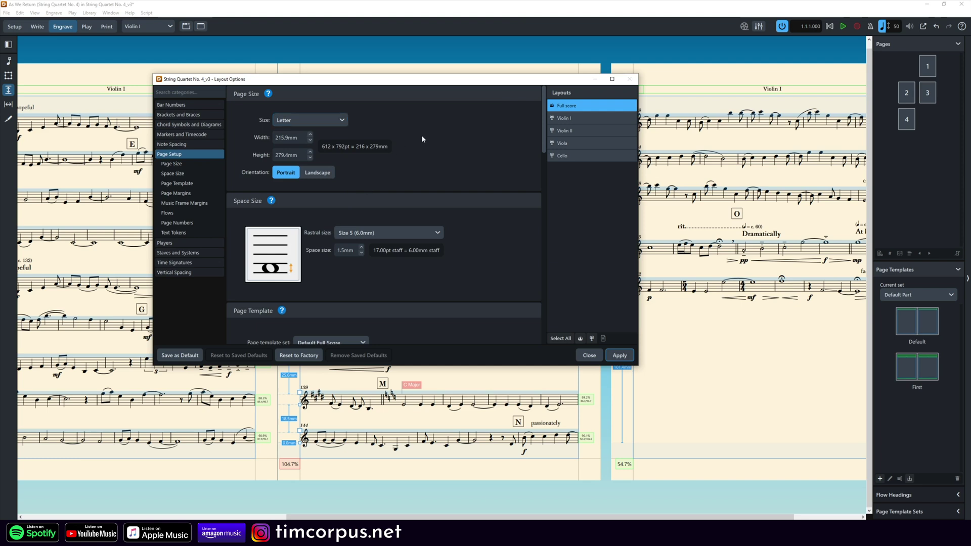
- Apply the full score's new page size, and review the Page Setup options of the Violin I layout
left_click(619, 355)
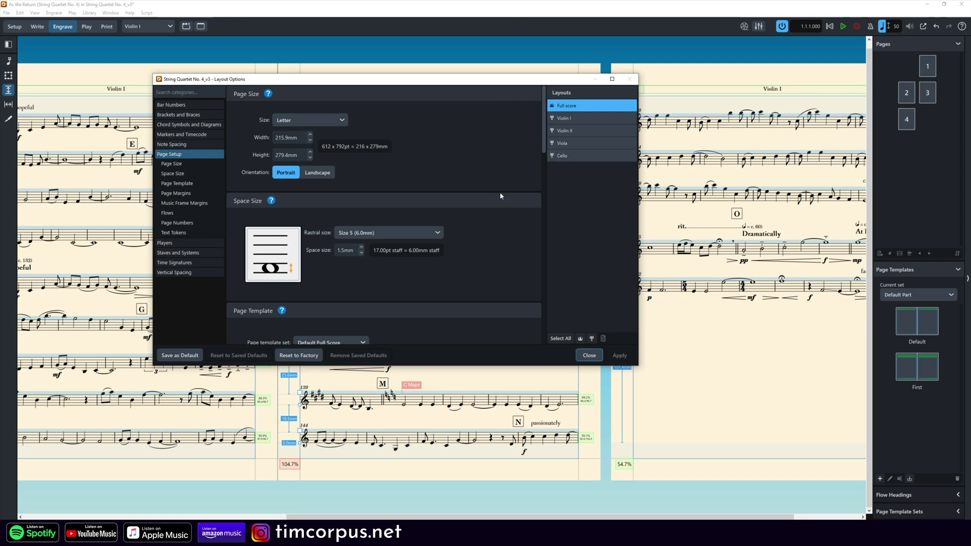
left_click(605, 119)
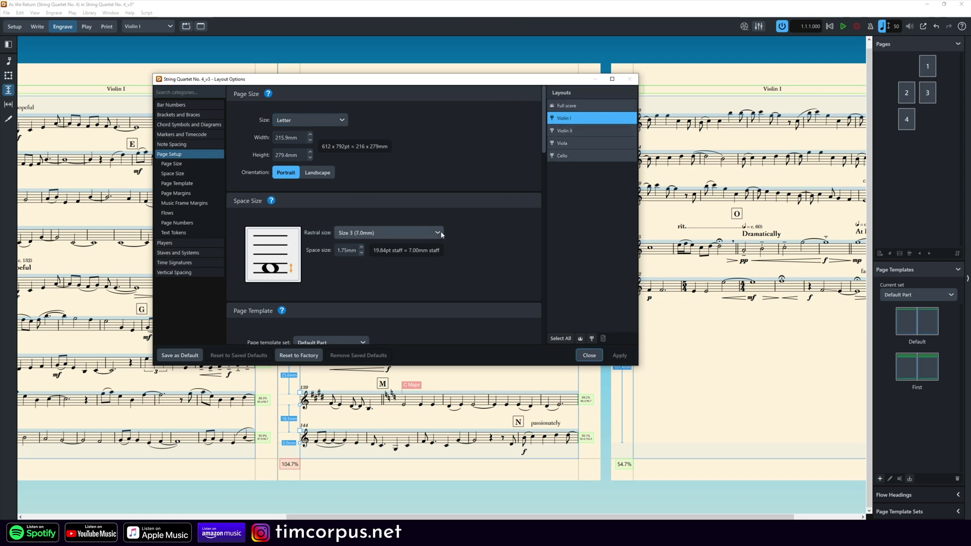
scroll(486, 201, "down", 1)
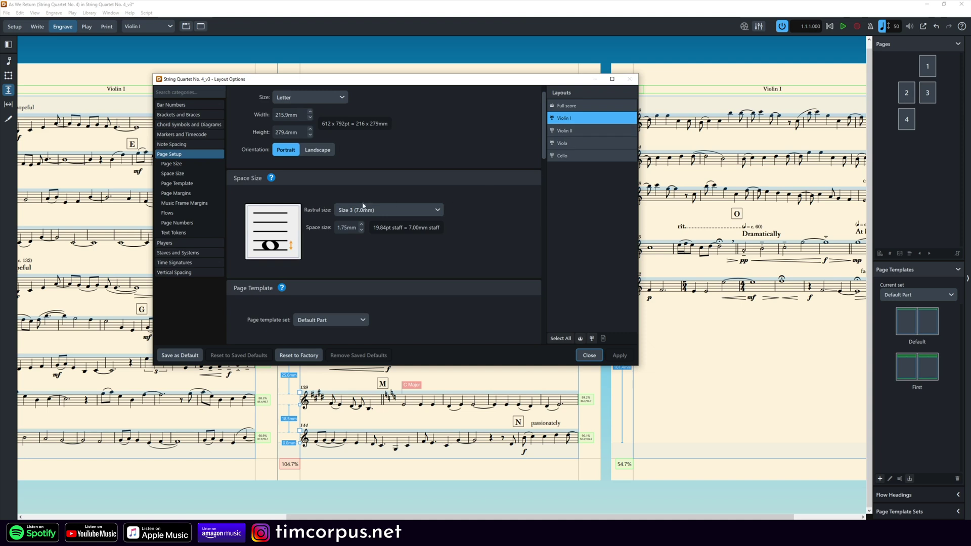
scroll(485, 236, "down", 6)
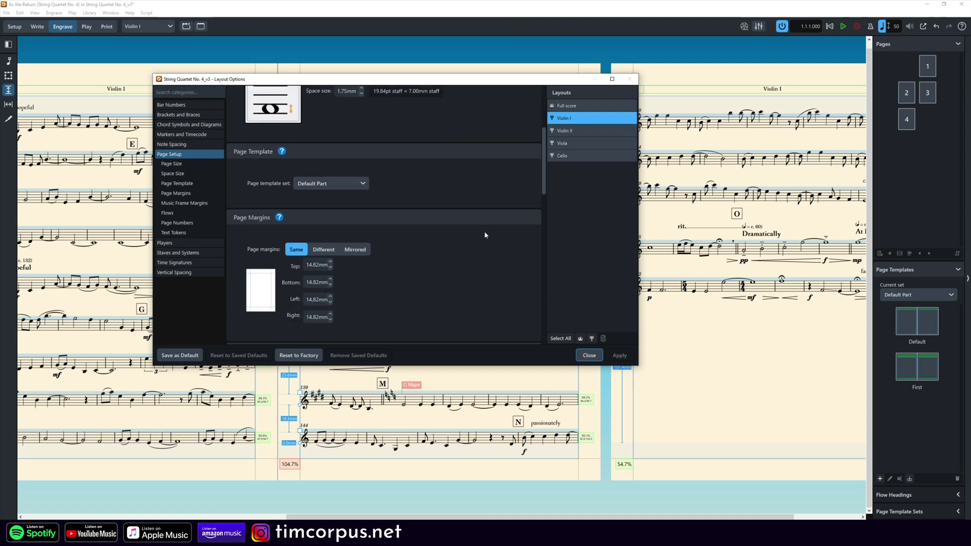
scroll(457, 206, "up", 7)
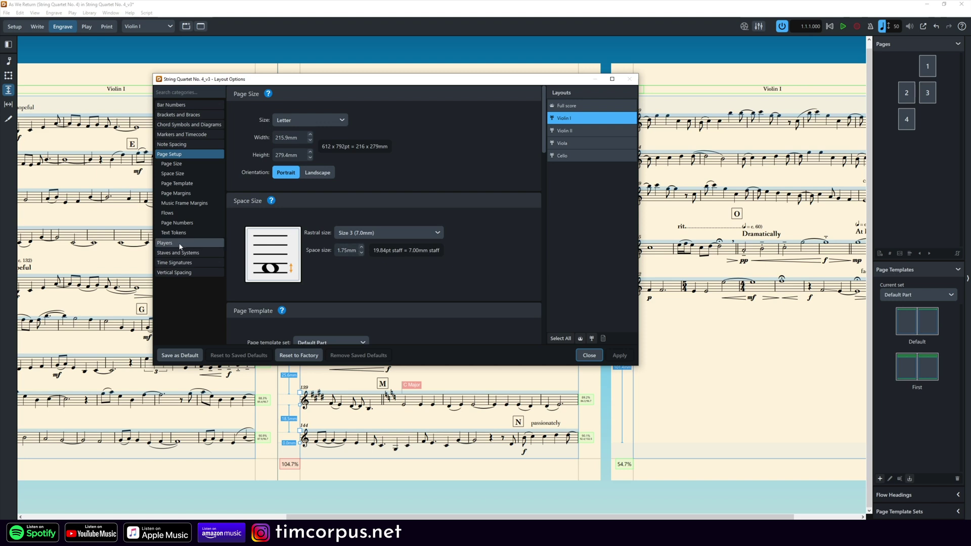
- In Violin I's Vertical Spacing options, set the ideal staff-to-staff gap to 12 spaces and apply it
left_click(180, 274)
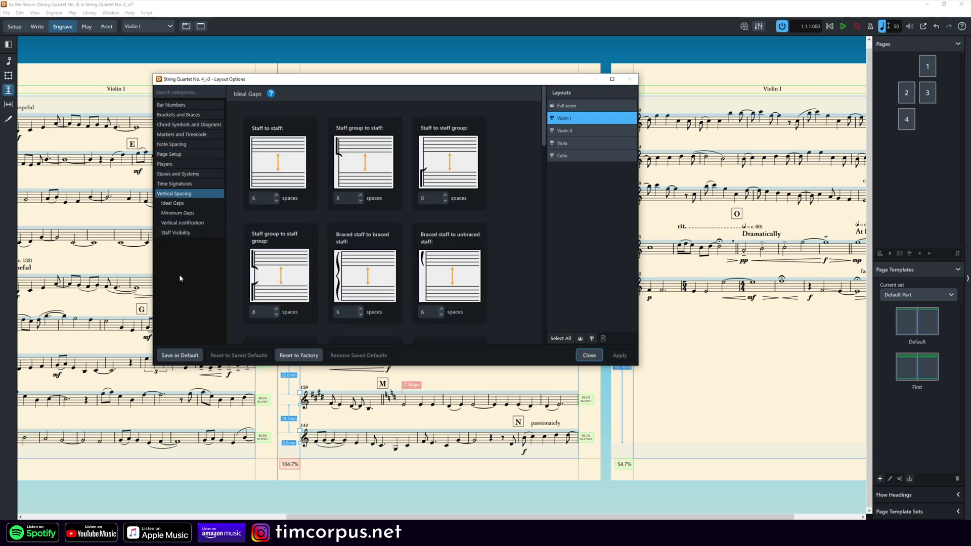
double_click(261, 200)
type("12")
key("Return")
left_click(624, 356)
- Set Violin I's ideal inter-system gap to 12 spaces and apply it
scroll(509, 227, "down", 2)
scroll(515, 257, "down", 3)
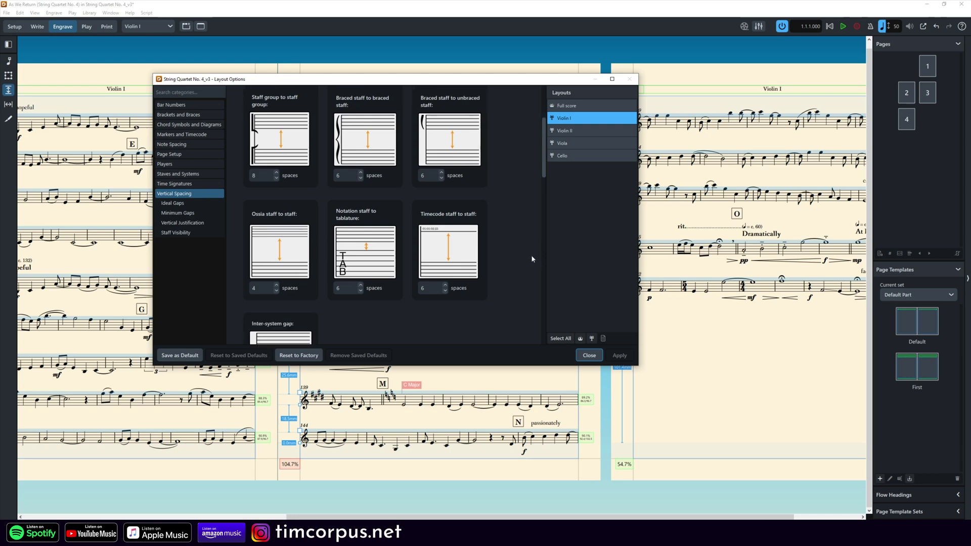
scroll(461, 256, "down", 1)
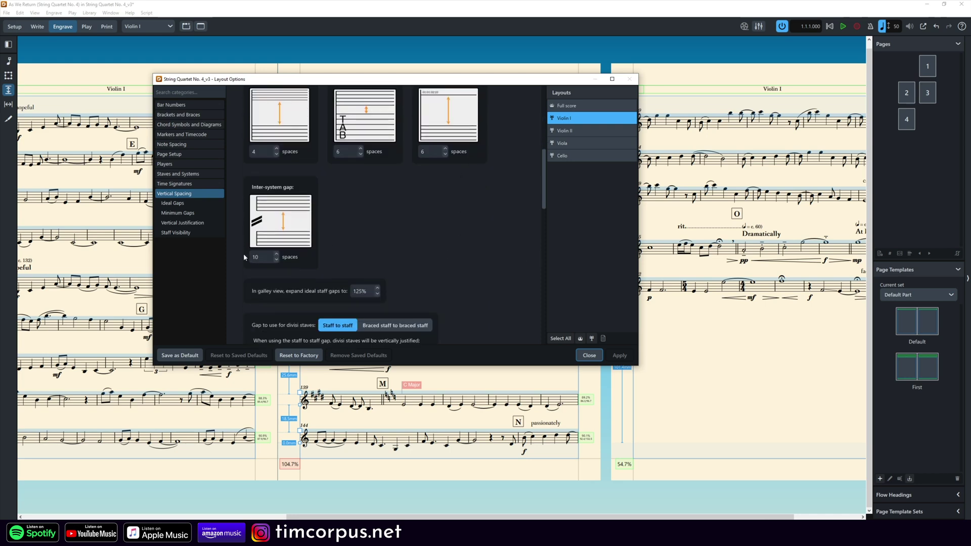
left_click(263, 259)
key("Return")
left_click(619, 356)
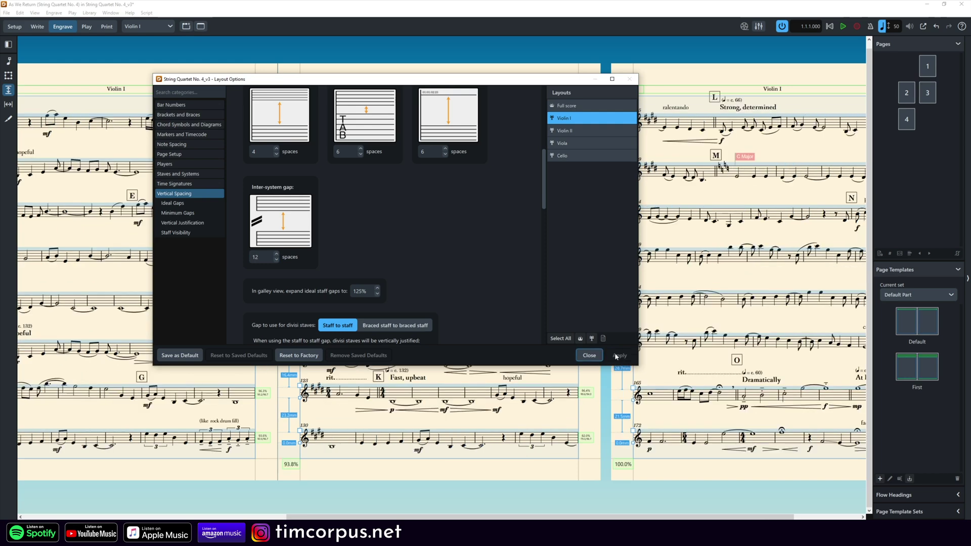
- Move the Layout Options dialog aside and inspect the system spacing on the Violin I pages
left_click_drag(408, 85, 807, 98)
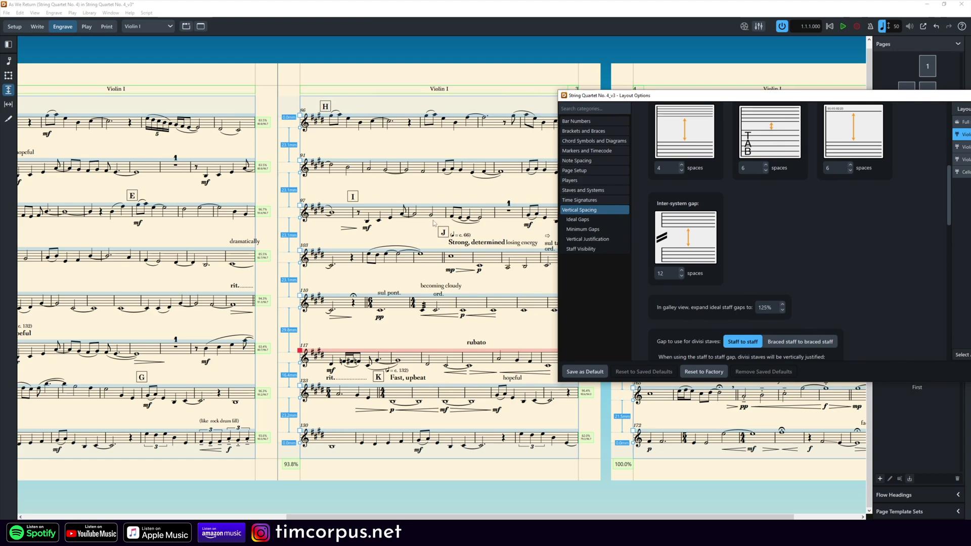
left_click_drag(693, 86, 775, 71)
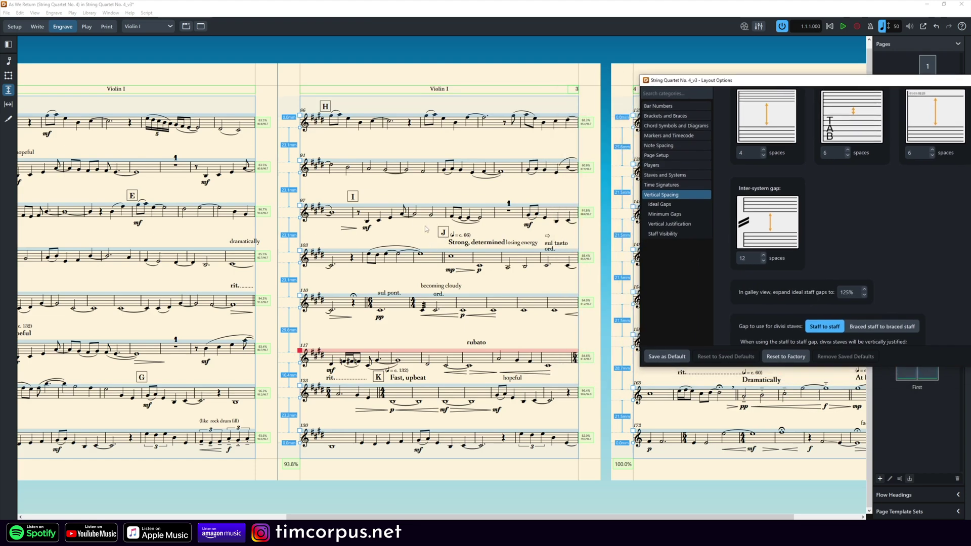
scroll(428, 228, "up", 3)
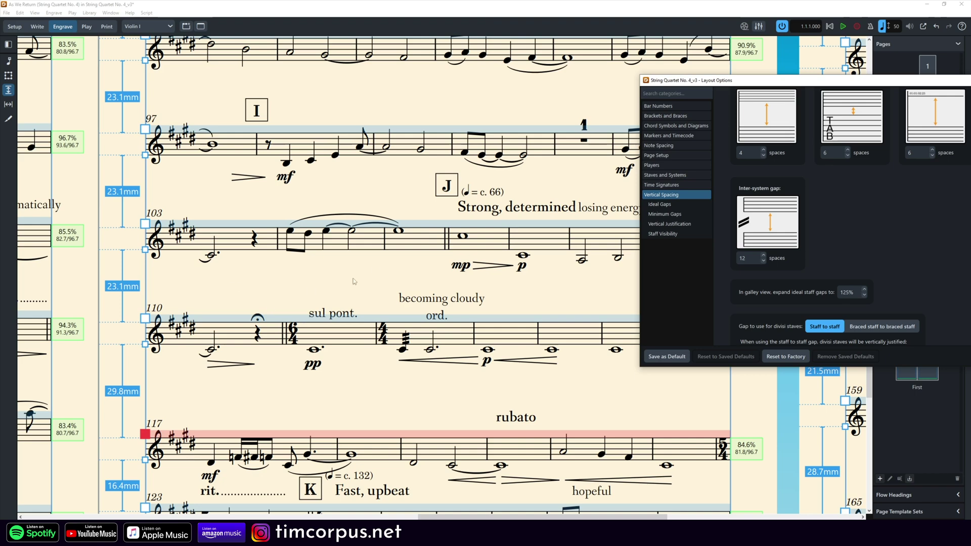
scroll(324, 428, "down", 5)
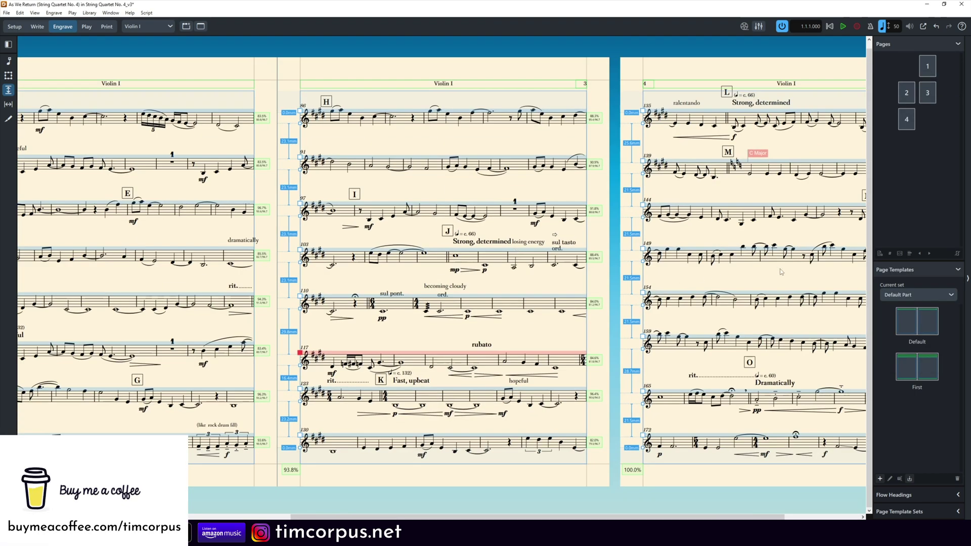
scroll(506, 516, "left", 3)
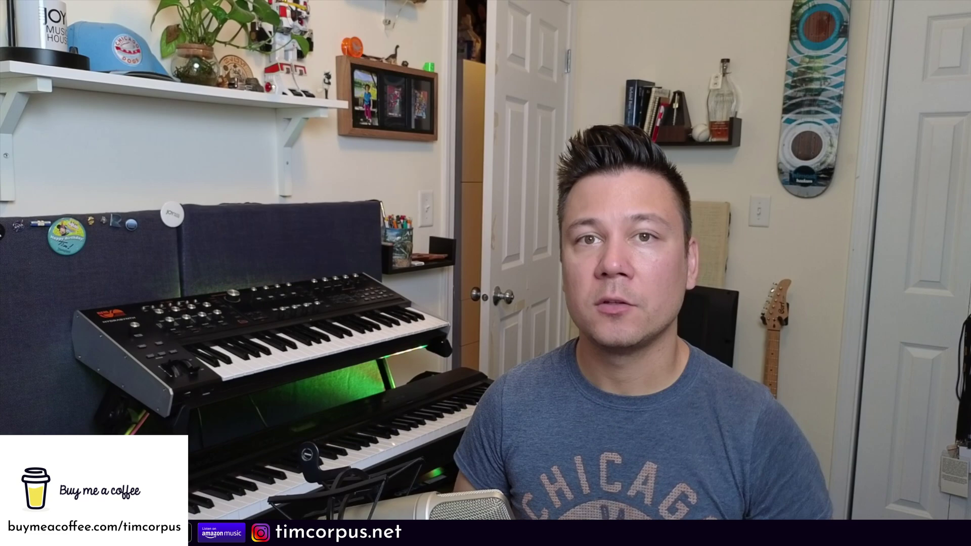
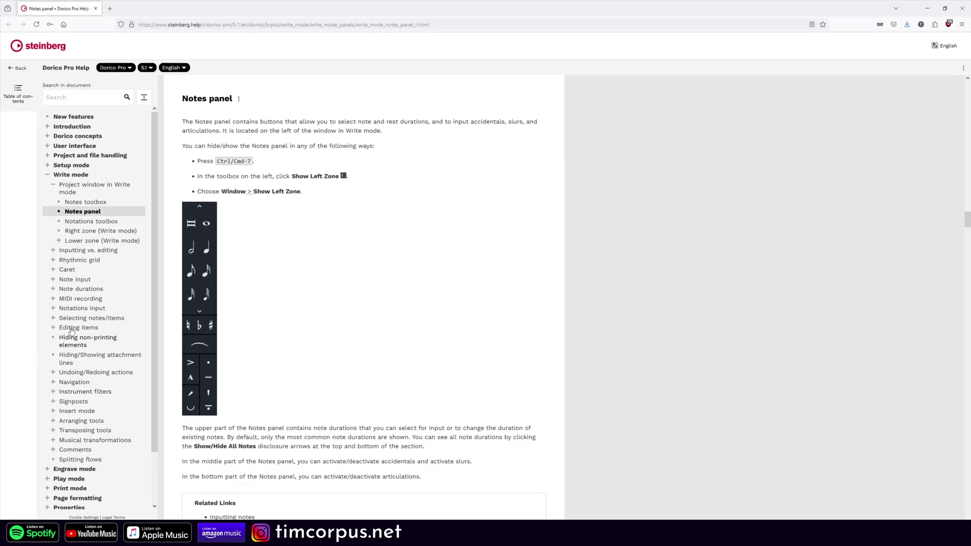
- In the online Dorico Pro Help, search for "tuplet" and read the Tuplet brackets topic
scroll(76, 299, "down", 2)
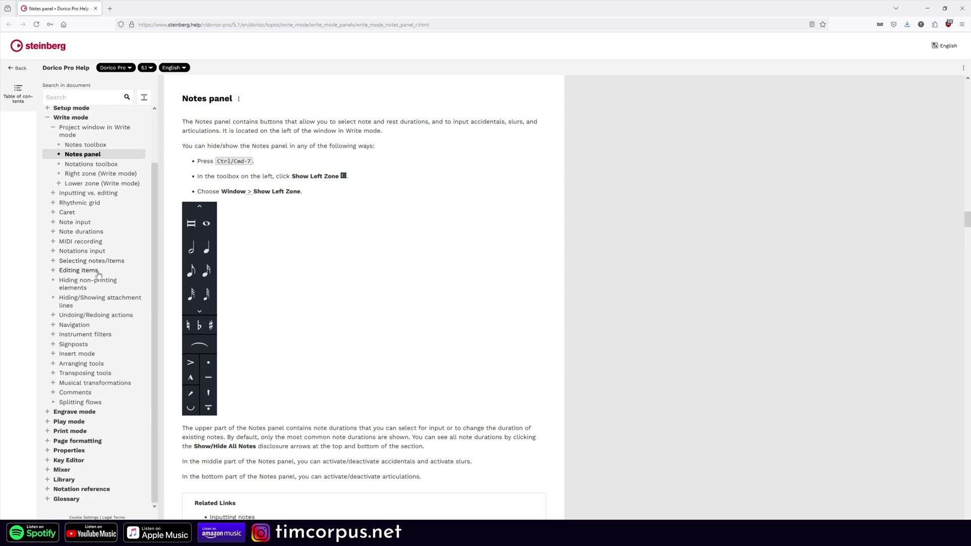
scroll(76, 224, "up", 2)
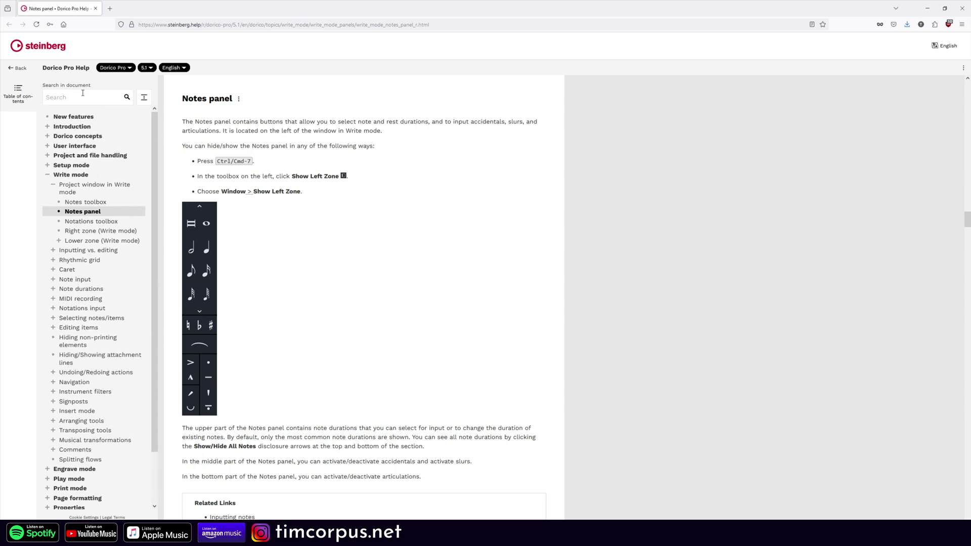
left_click(82, 93)
type("tuplet")
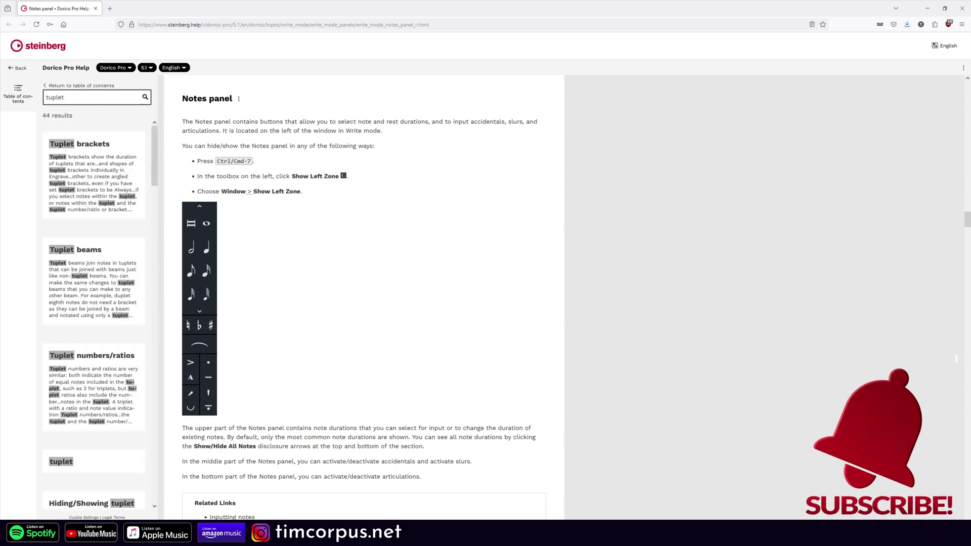
left_click(79, 147)
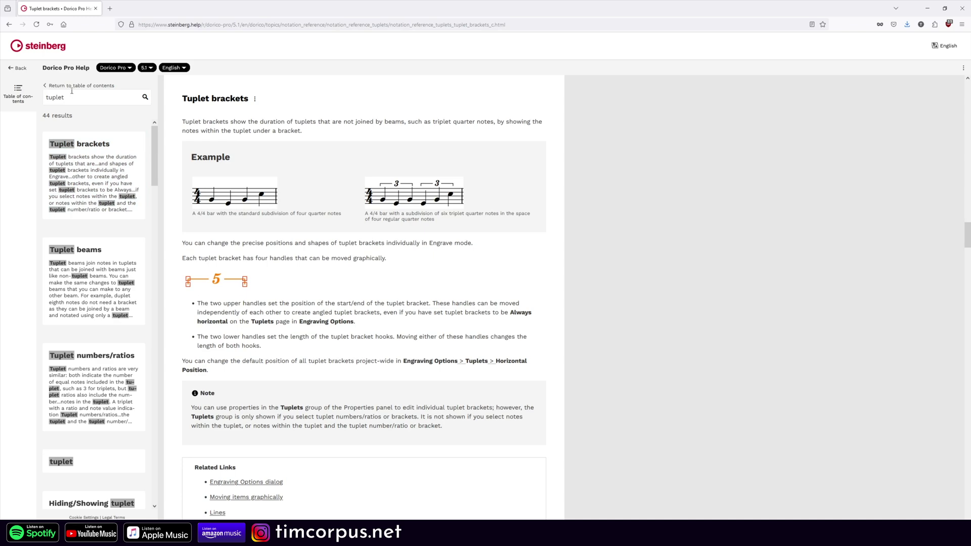
scroll(407, 214, "down", 15)
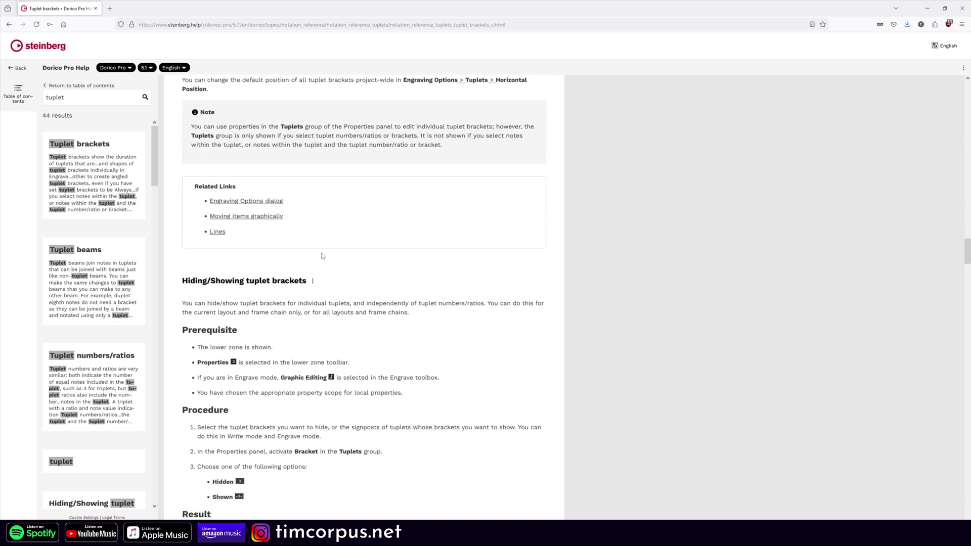
- Search the help for "group dynamics" and open the Groups of dynamics topic
left_click(72, 97)
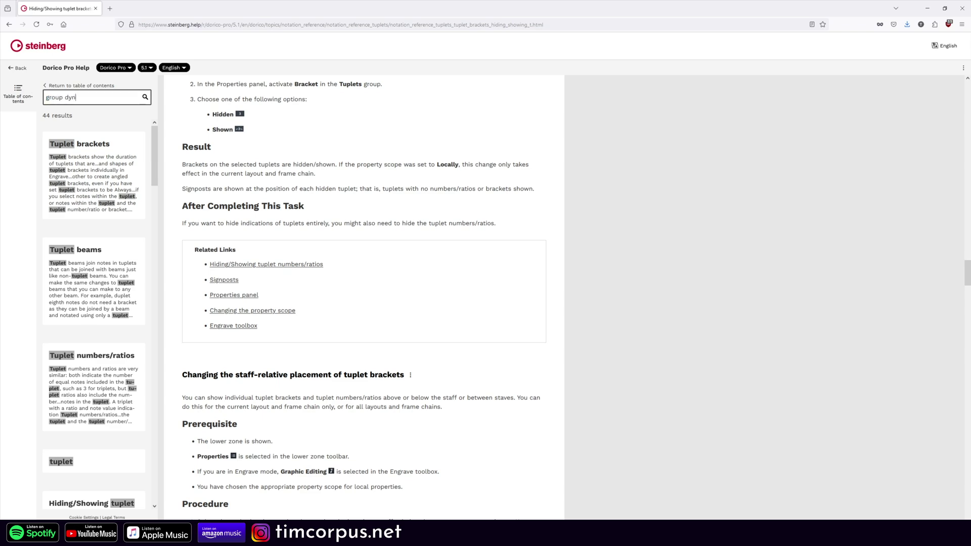
type("group dynamics")
left_click(87, 176)
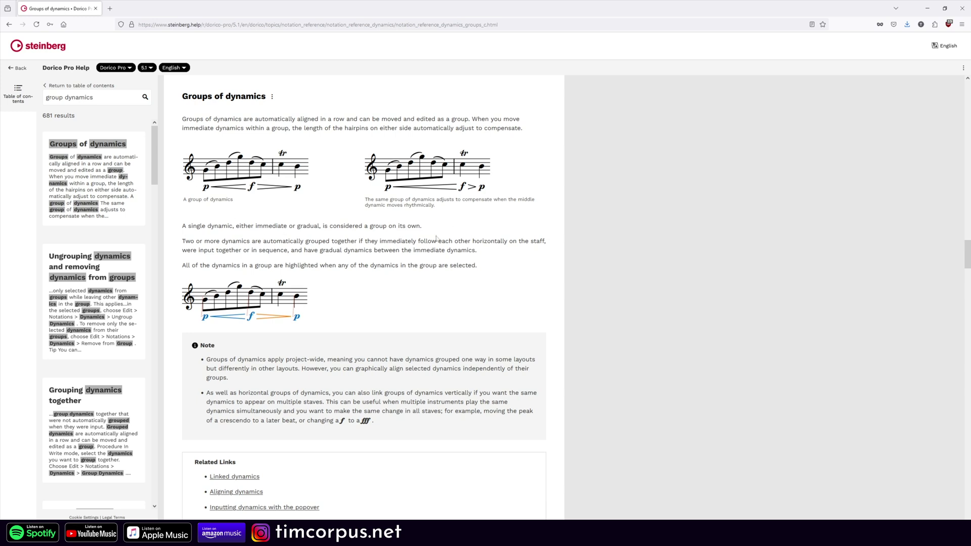
- Switch the help to version 5.0 and check which Dorico editions it offers
left_click(147, 68)
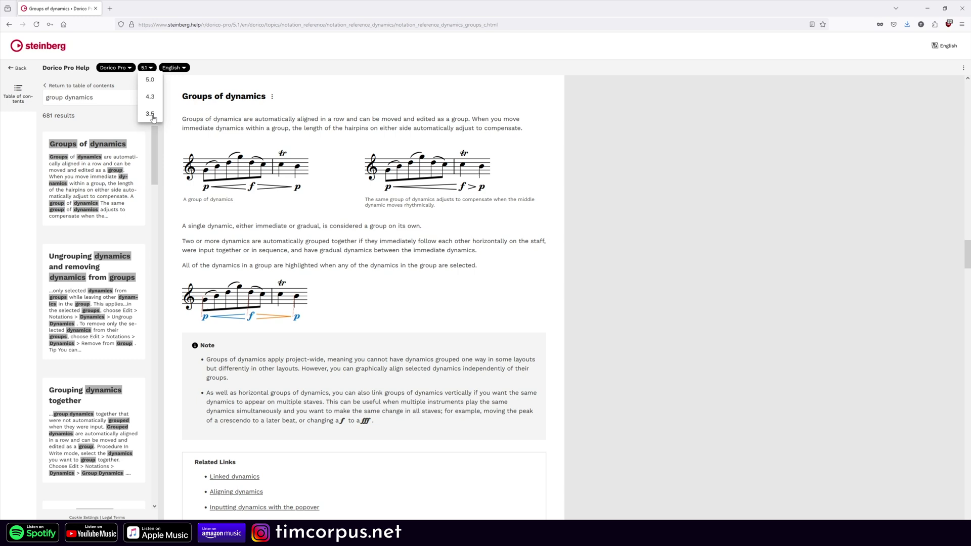
left_click(149, 80)
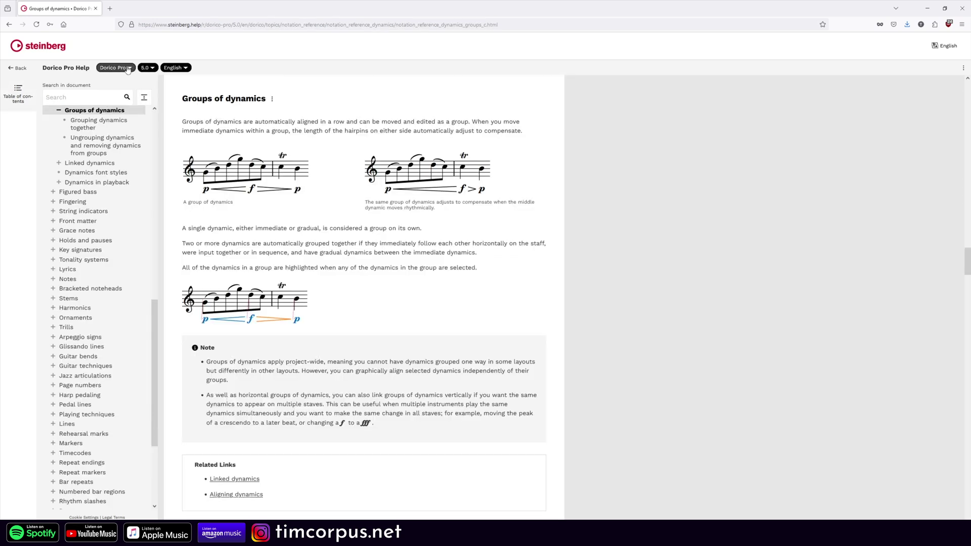
left_click(129, 68)
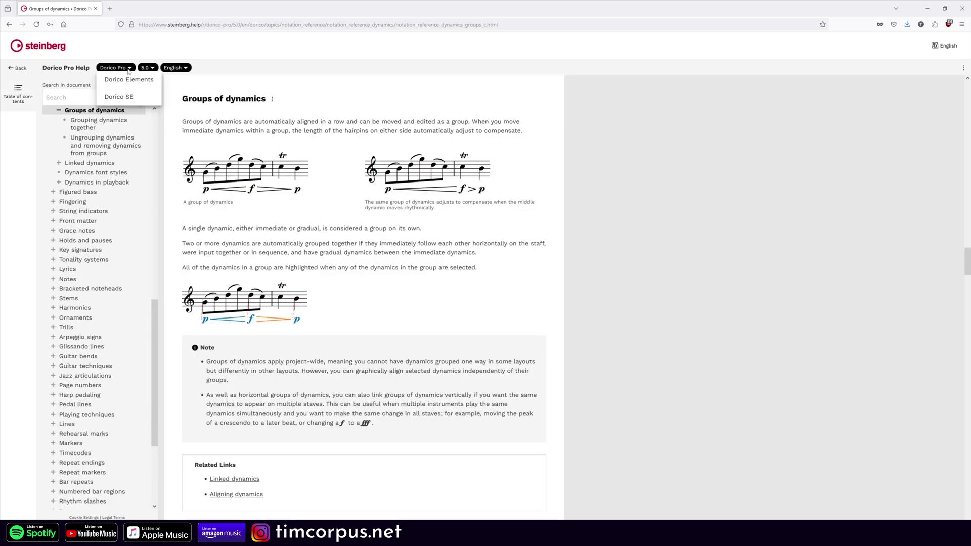
left_click(136, 48)
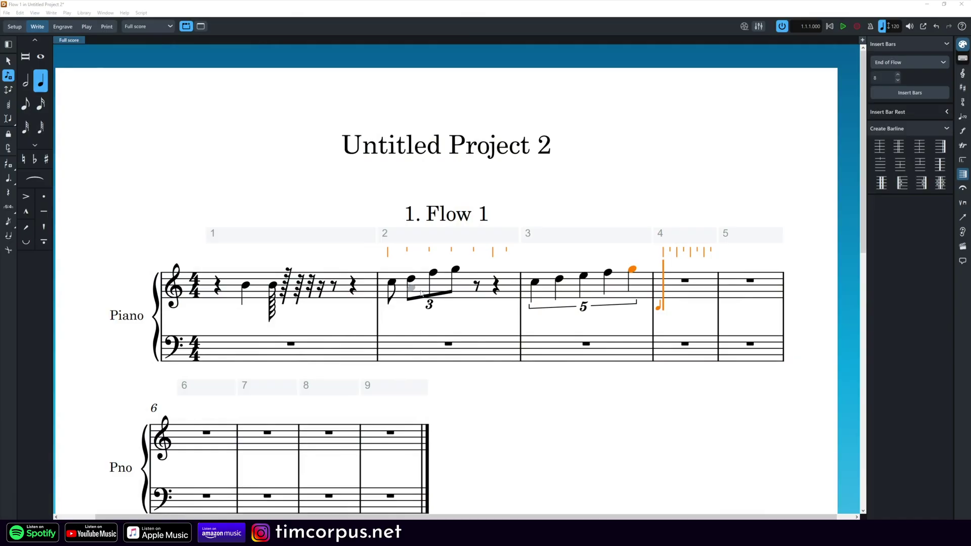
- In Dorico's Untitled Project 2, switch to Engrave mode and create a frame break at bar 2
scroll(420, 292, "down", 2)
scroll(421, 293, "down", 3)
scroll(421, 293, "up", 3)
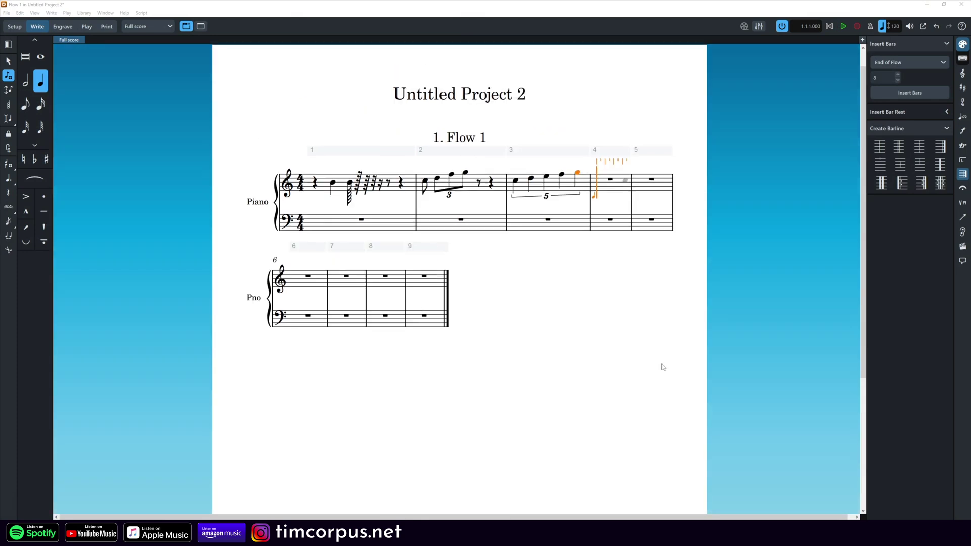
left_click(62, 26)
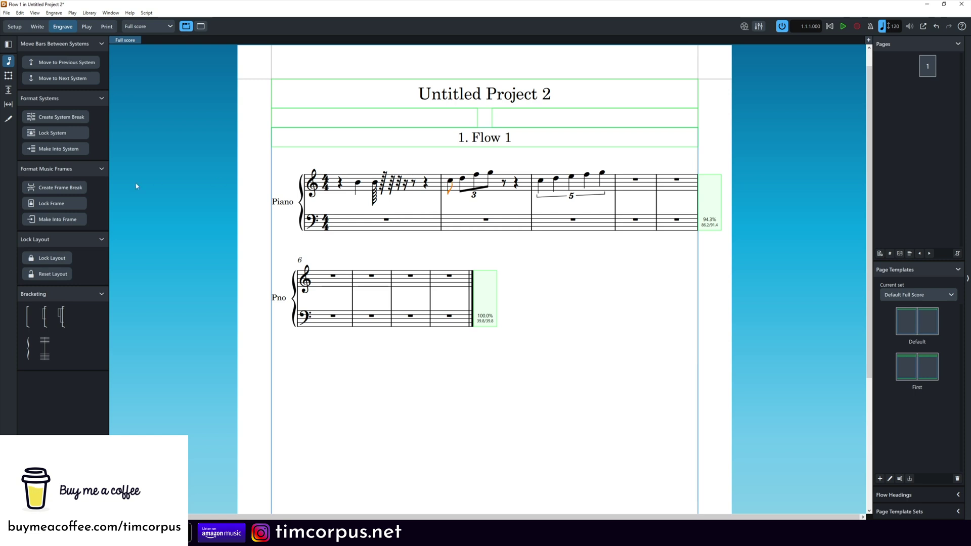
left_click(55, 188)
scroll(440, 178, "down", 2)
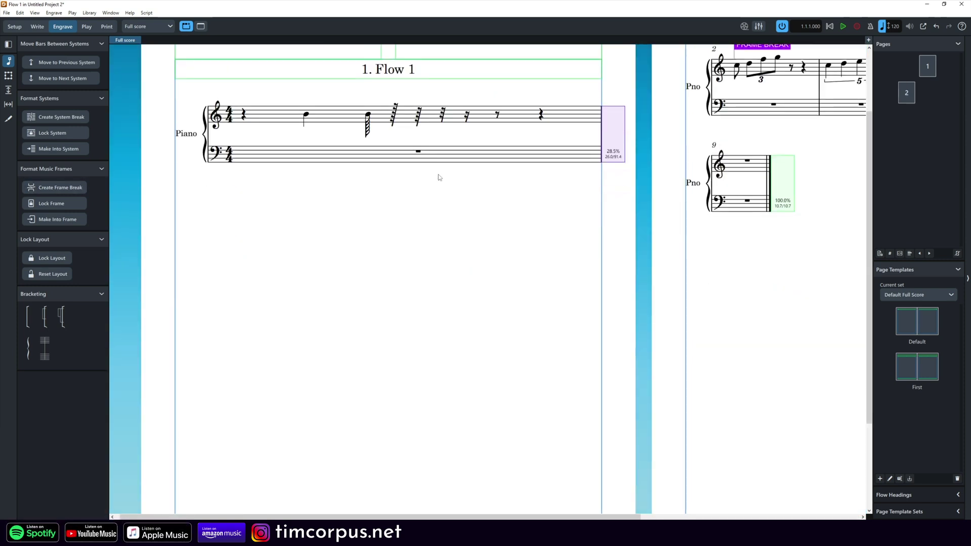
scroll(439, 178, "down", 1)
key("ctrl+minus")
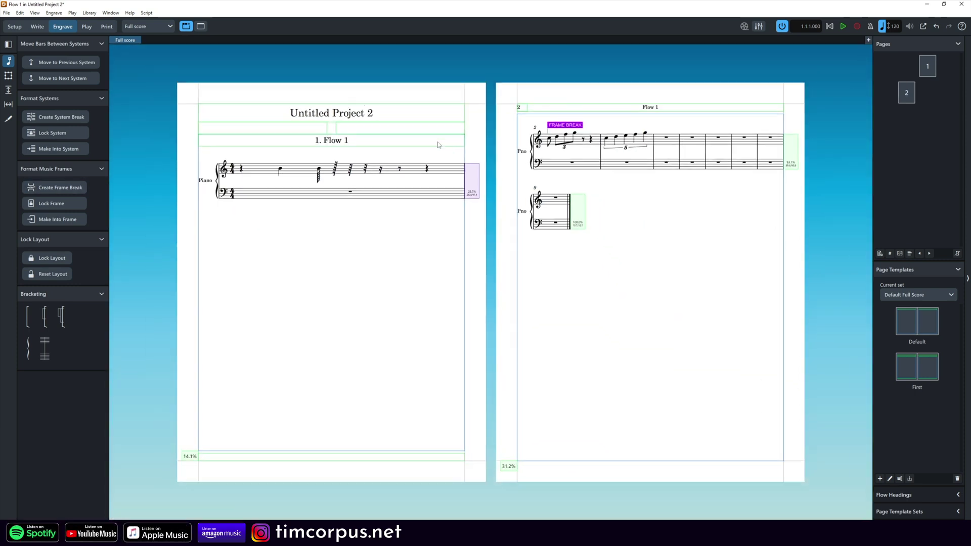
- Create frame breaks at bars 3 and 4 of the piano flow
left_click(56, 188)
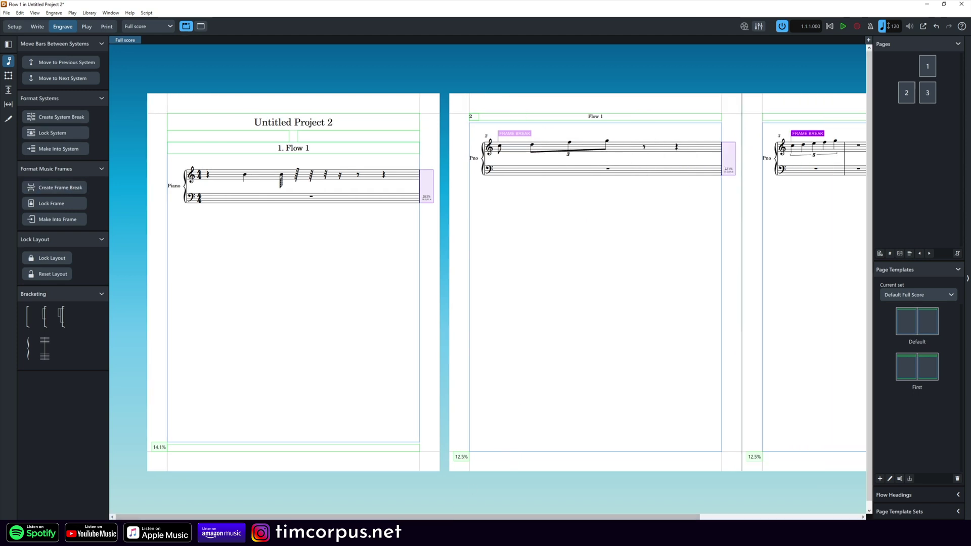
scroll(627, 178, "right", 5)
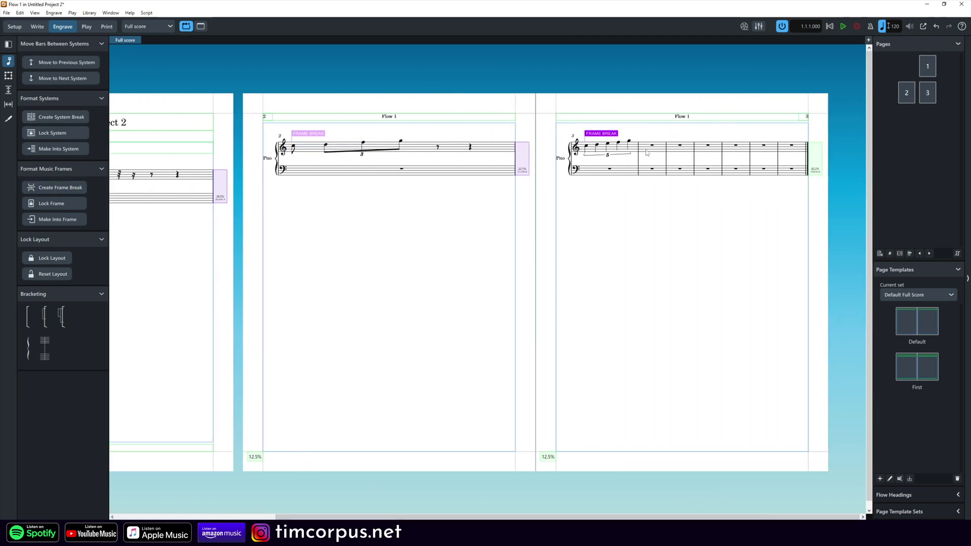
left_click(651, 149)
left_click(51, 188)
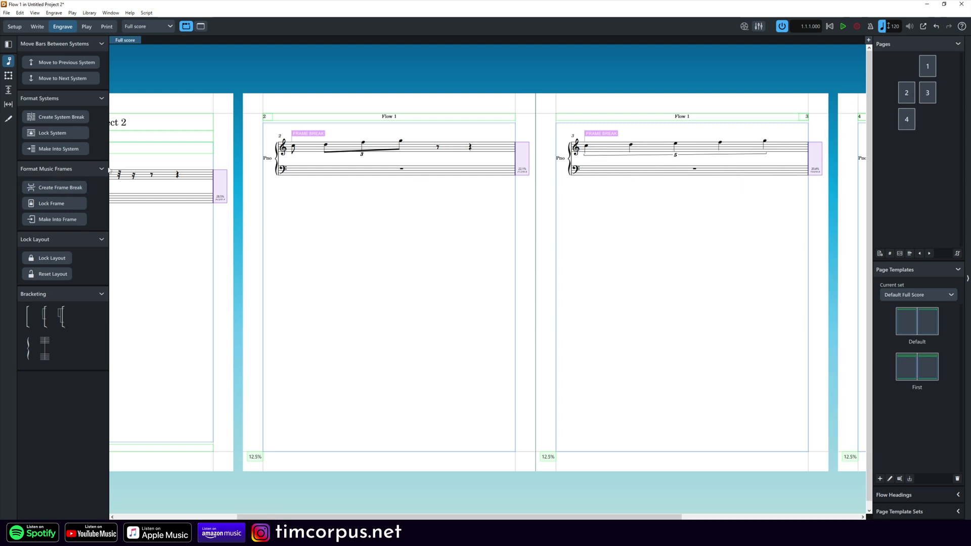
- Switch to Write mode and add a rehearsal mark at the start of bar 1 on page 1
scroll(635, 458, "left", 5)
left_click(37, 27)
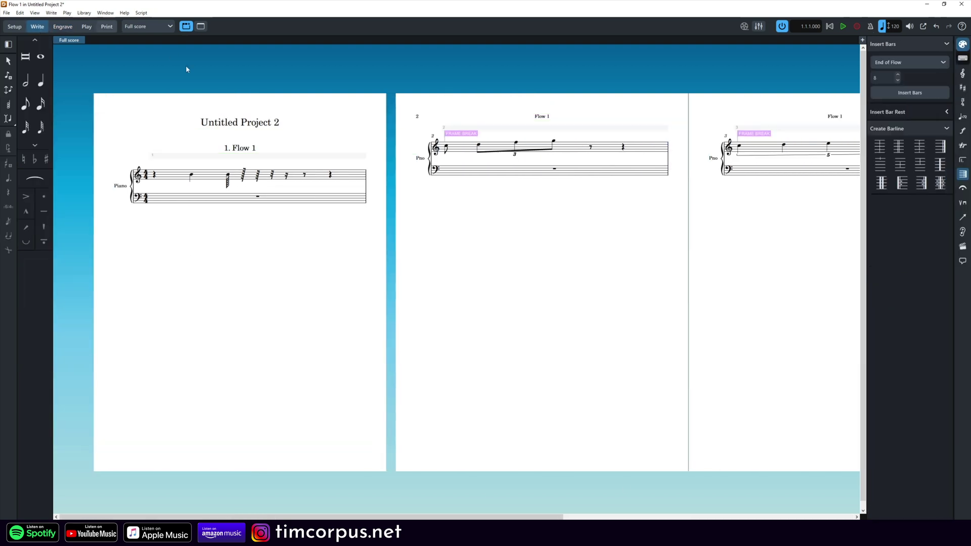
left_click(155, 168)
key("shift+a")
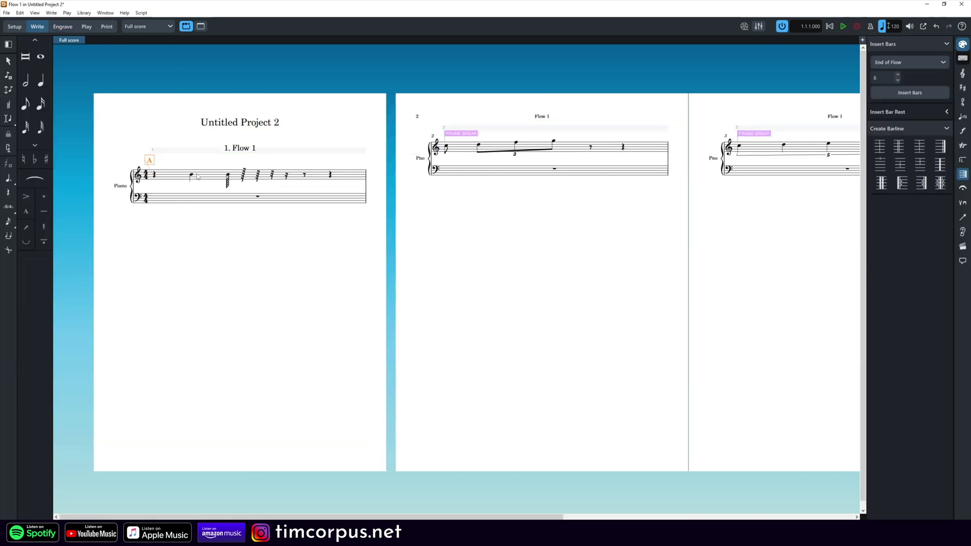
- Add rehearsal marks B and C at the first notes of bars 2 and 3 in the piano part
left_click(448, 148)
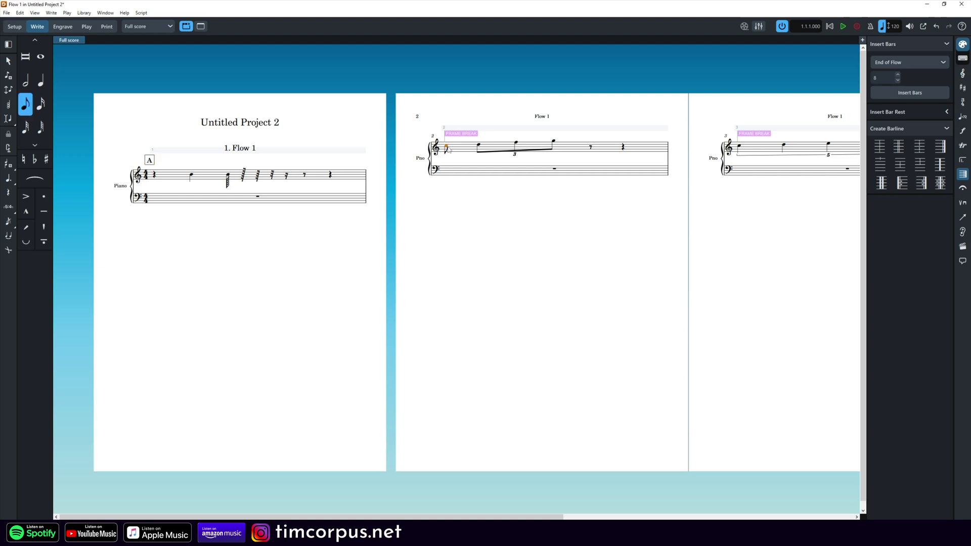
key("shift+a")
left_click(739, 147)
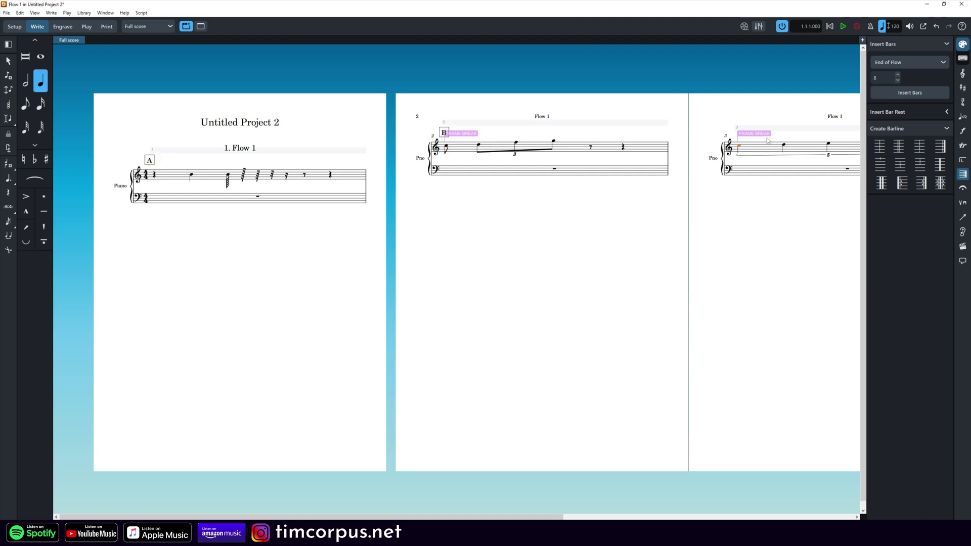
key("shift+a")
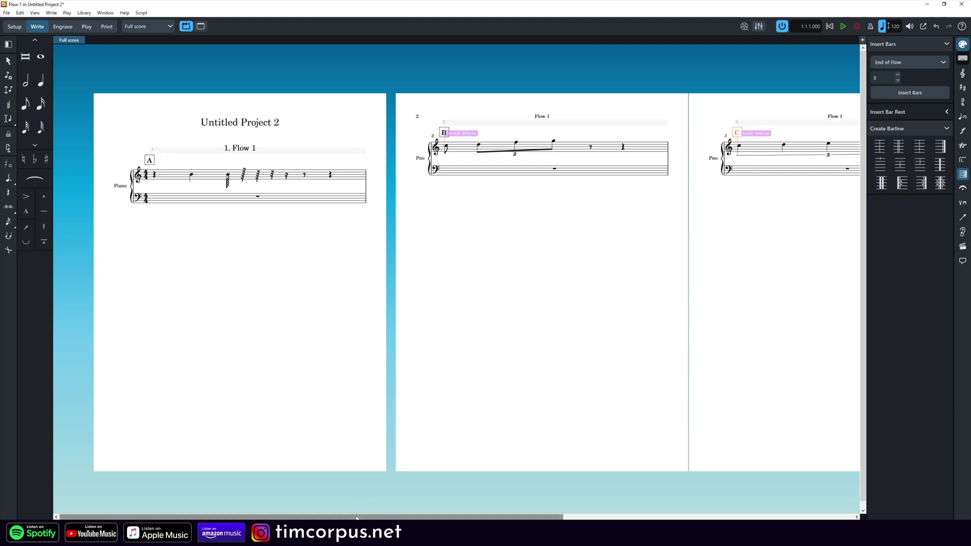
- Add rehearsal marks D and E at the starts of bars 4 and 7 on page 4
left_click_drag(362, 516, 655, 517)
left_click(596, 148)
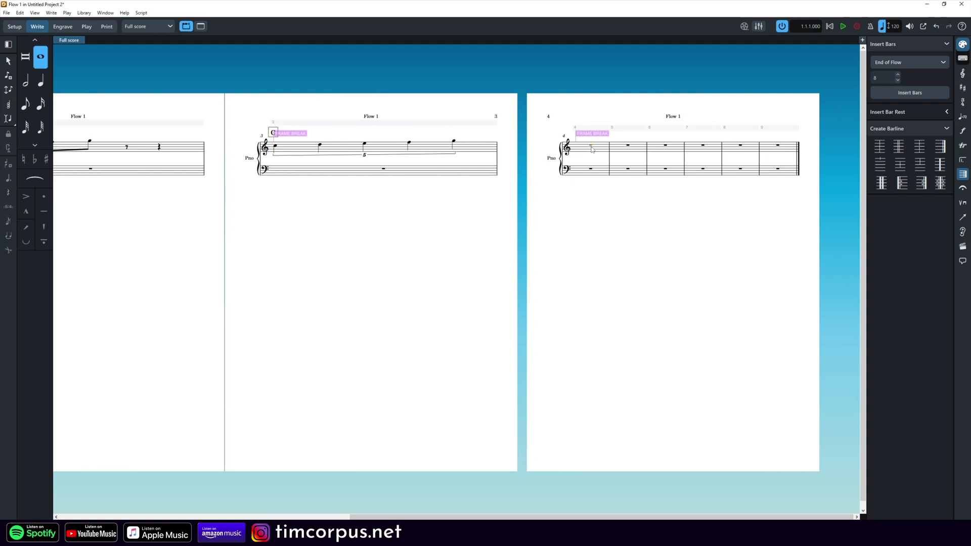
key("shift+a")
left_click(704, 150)
key("shift+a")
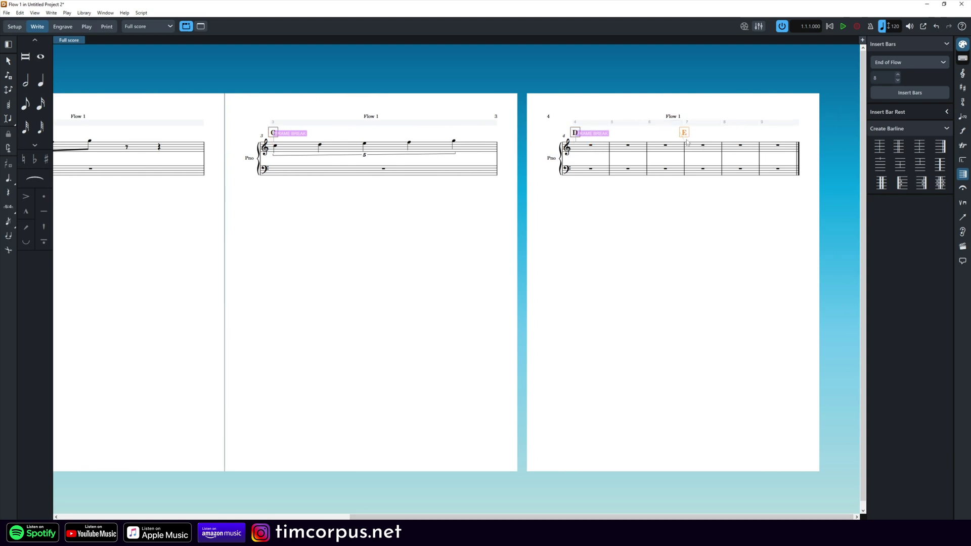
- Switch to Engrave mode and create a frame break at rehearsal mark E in bar 7
left_click(74, 27)
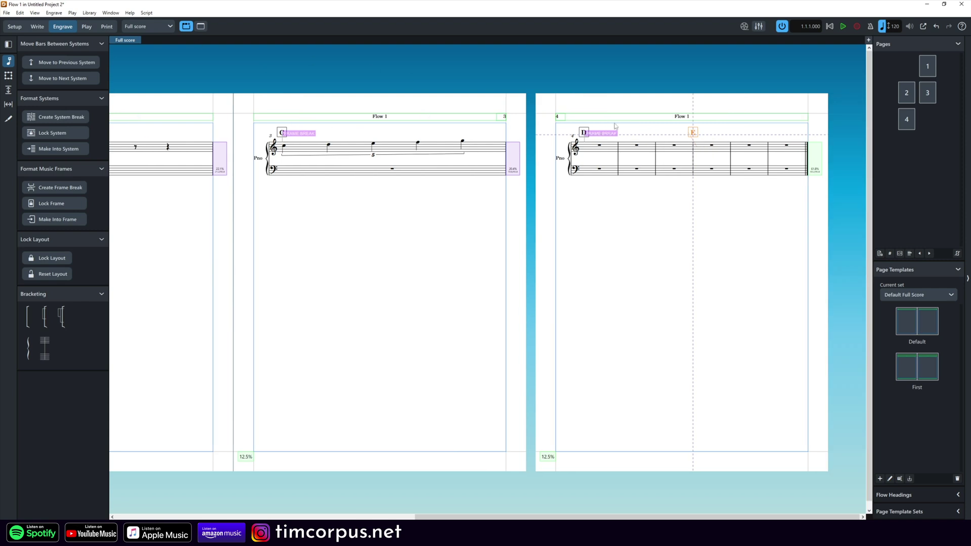
left_click(60, 187)
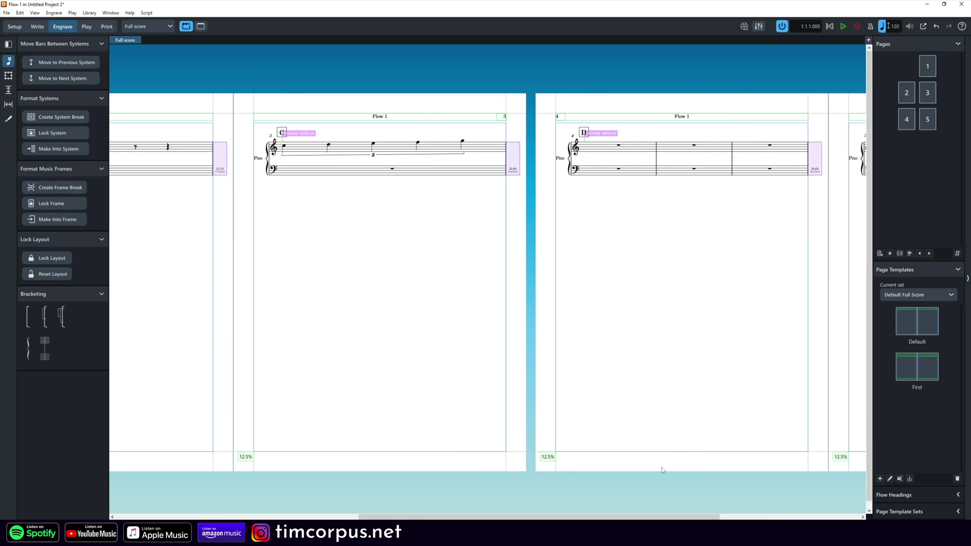
left_click_drag(622, 517, 374, 516)
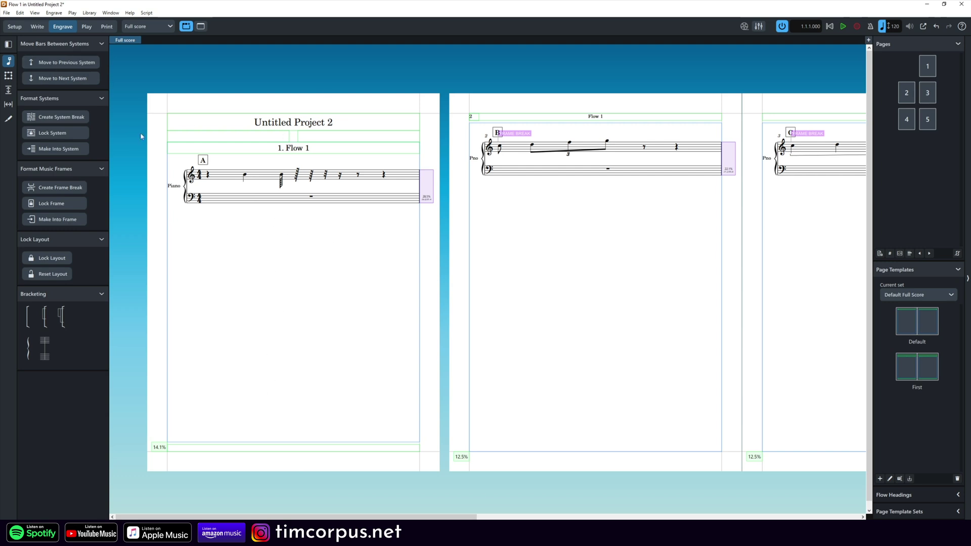
- Return to Write mode and use Go To Rehearsal Mark to navigate to mark D in Flow 1
left_click(38, 27)
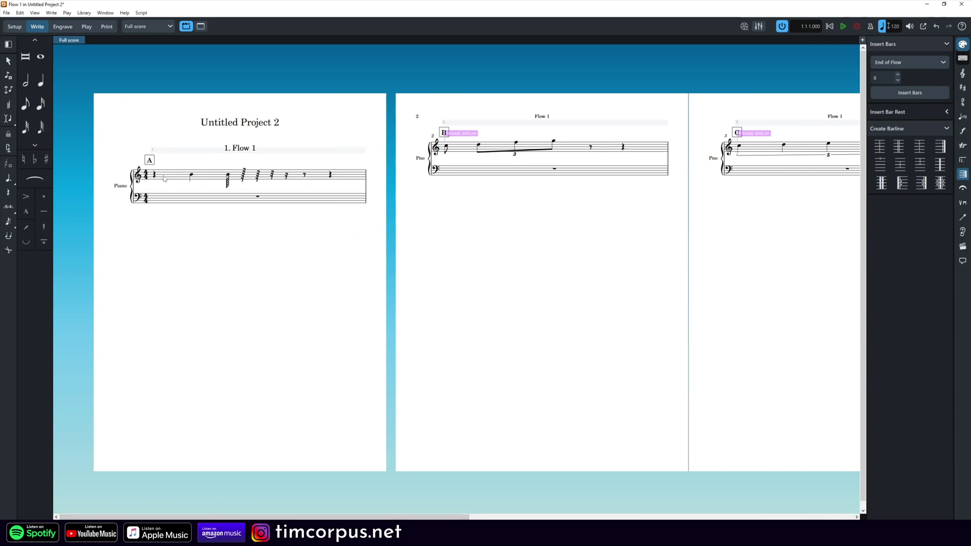
left_click(156, 177)
left_click(7, 13)
mouse_move(19, 15)
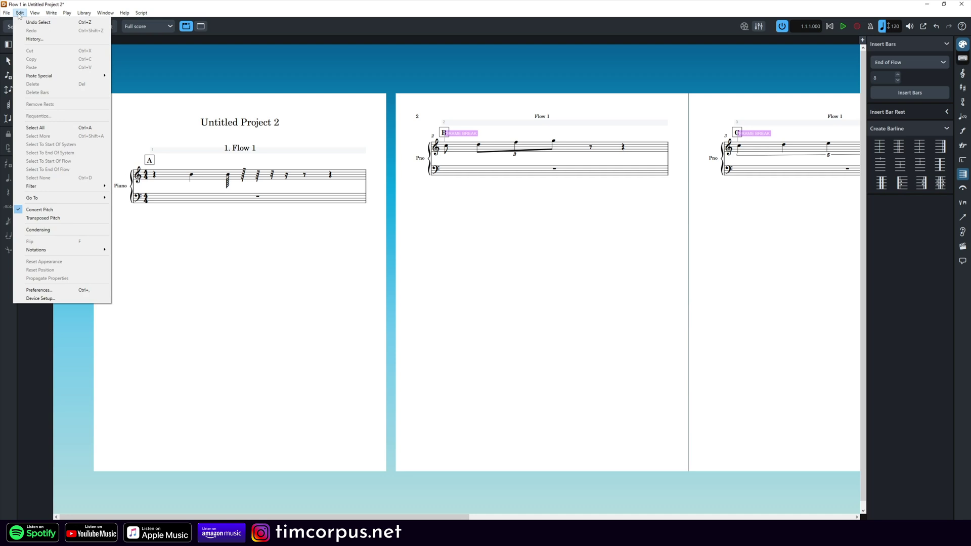
mouse_move(53, 201)
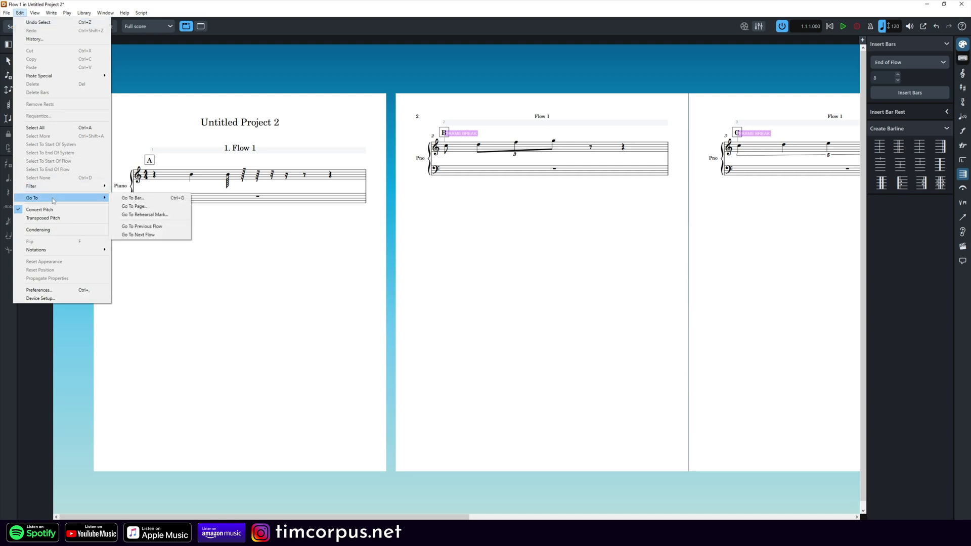
left_click(131, 214)
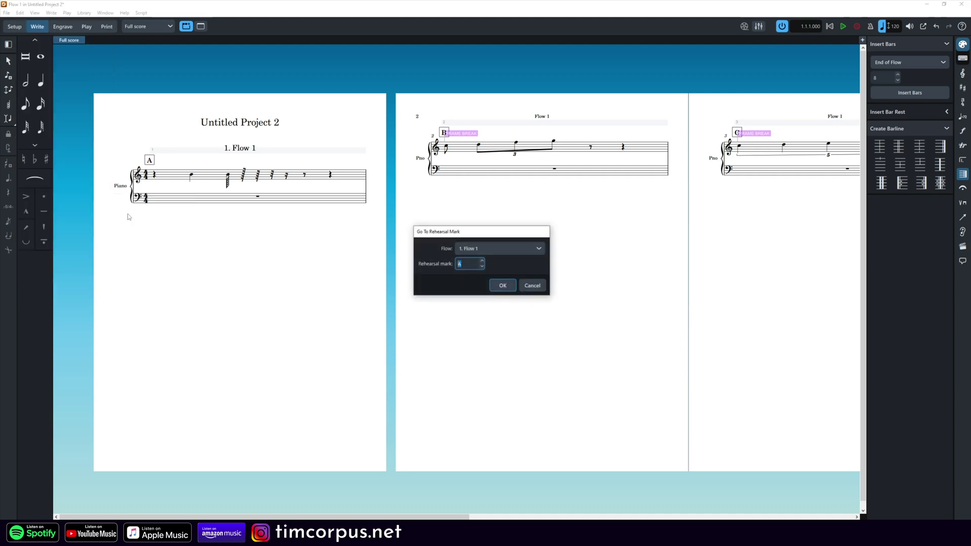
left_click(481, 248)
left_click(522, 257)
left_click(482, 262)
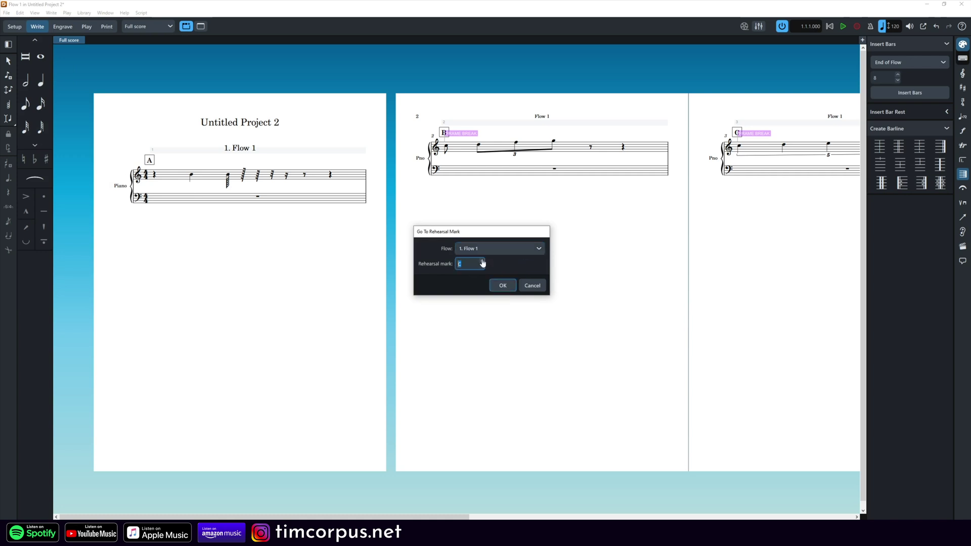
left_click(500, 286)
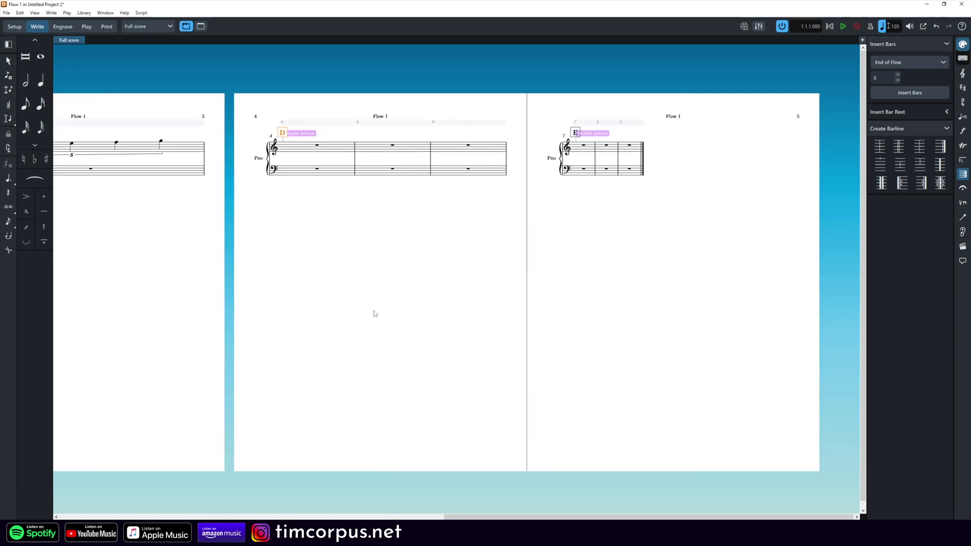
left_click(20, 13)
left_click(61, 177)
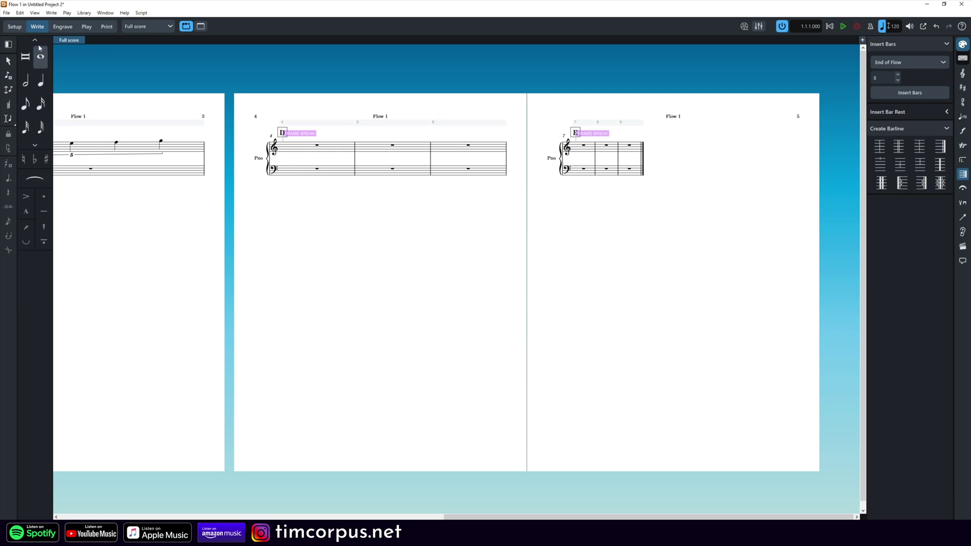
left_click(20, 12)
mouse_move(61, 197)
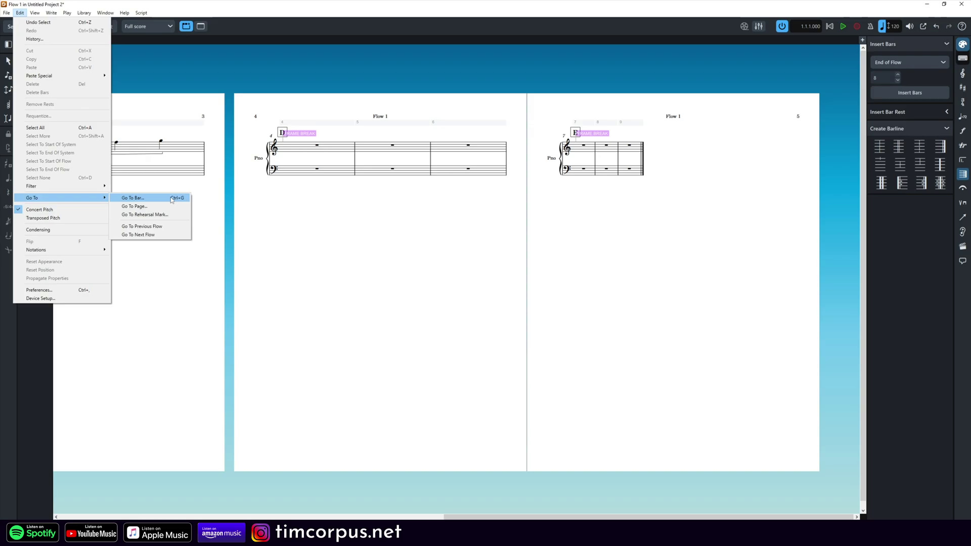
left_click(449, 238)
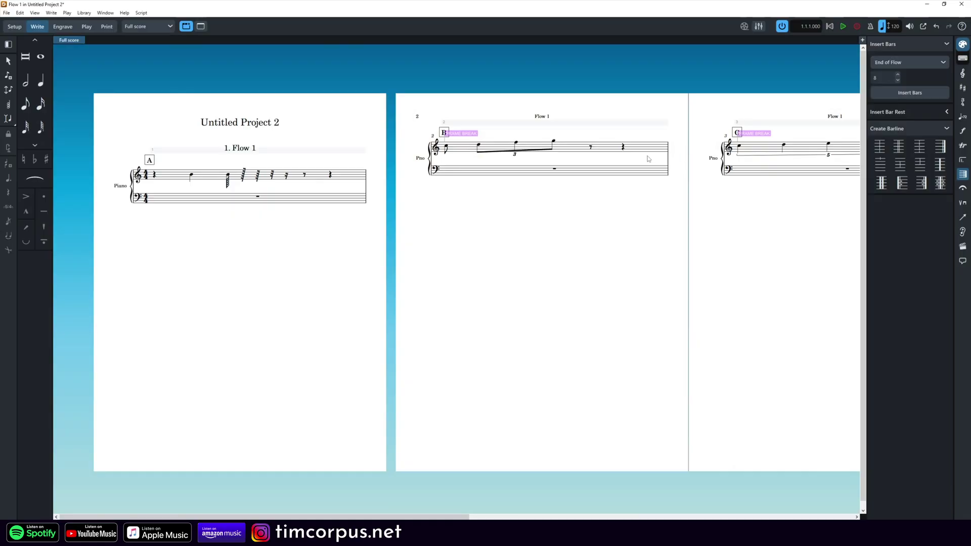
- Add an mp dynamic to the first note of bar 2 in the piano's upper staff
scroll(649, 159, "up", 3)
scroll(640, 182, "up", 3)
scroll(639, 182, "right", 2)
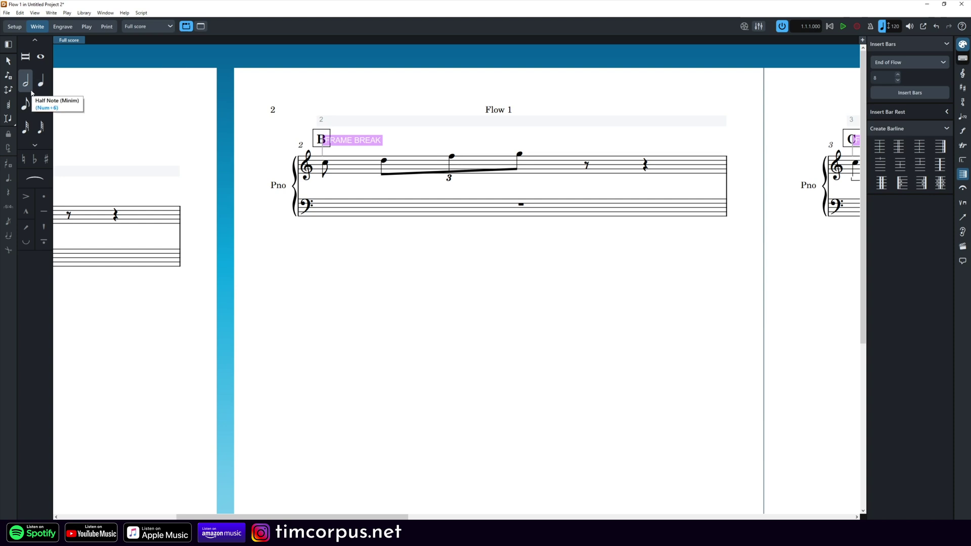
left_click(962, 131)
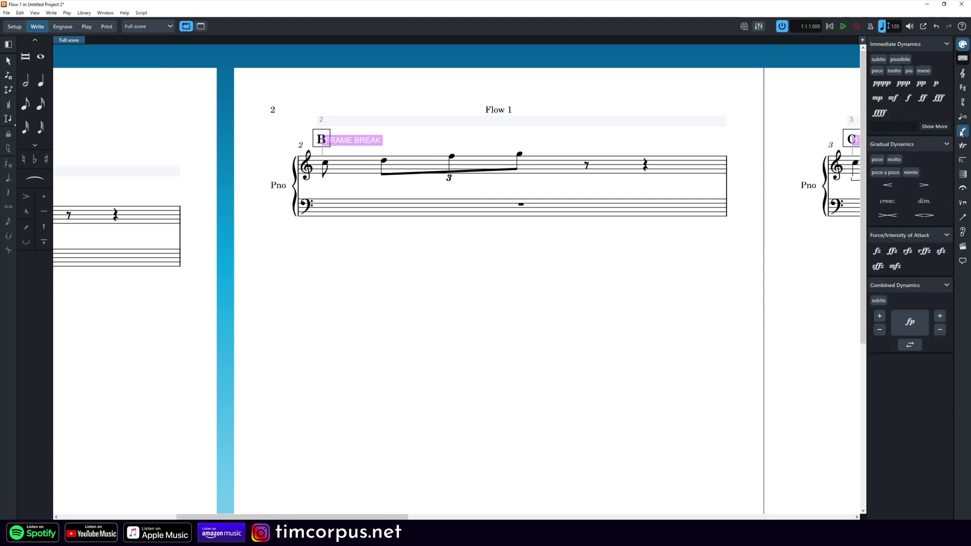
left_click(325, 164)
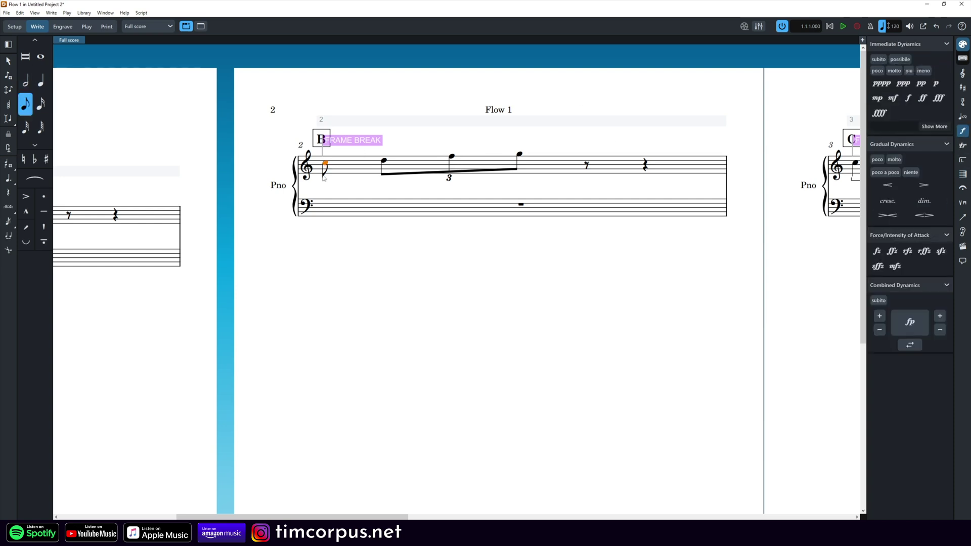
left_click(878, 98)
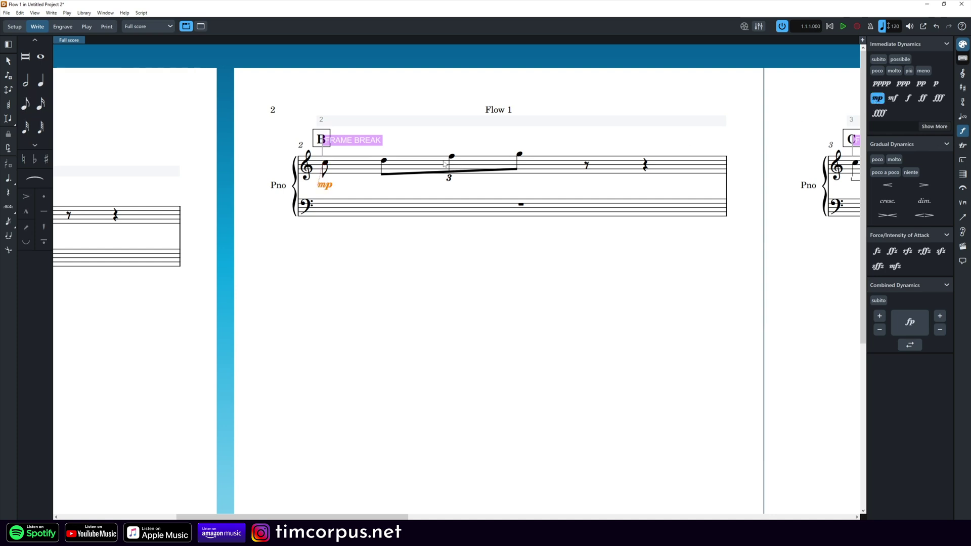
- Add a crescendo hairpin under the triplet in bar 2 and an fff dynamic on the triplet's last note
left_click(414, 174)
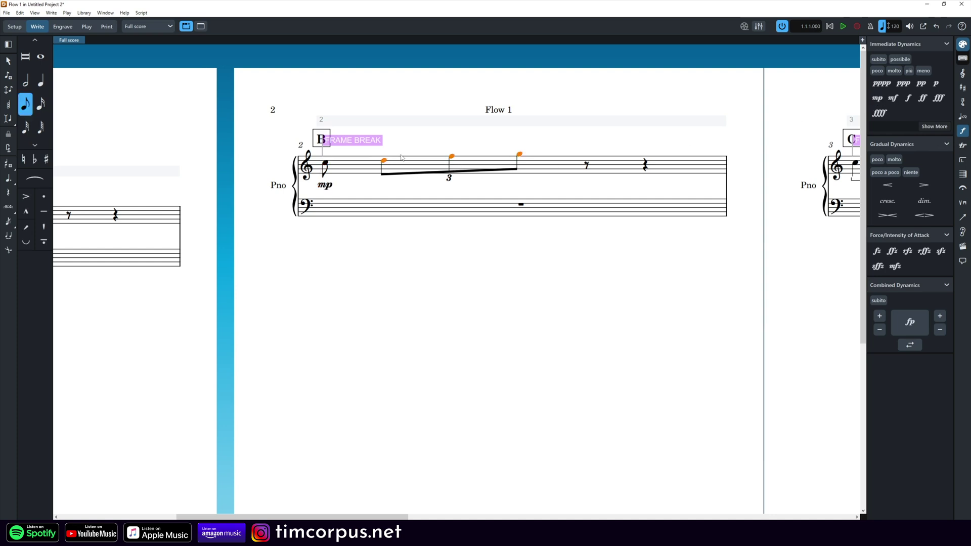
left_click(889, 186)
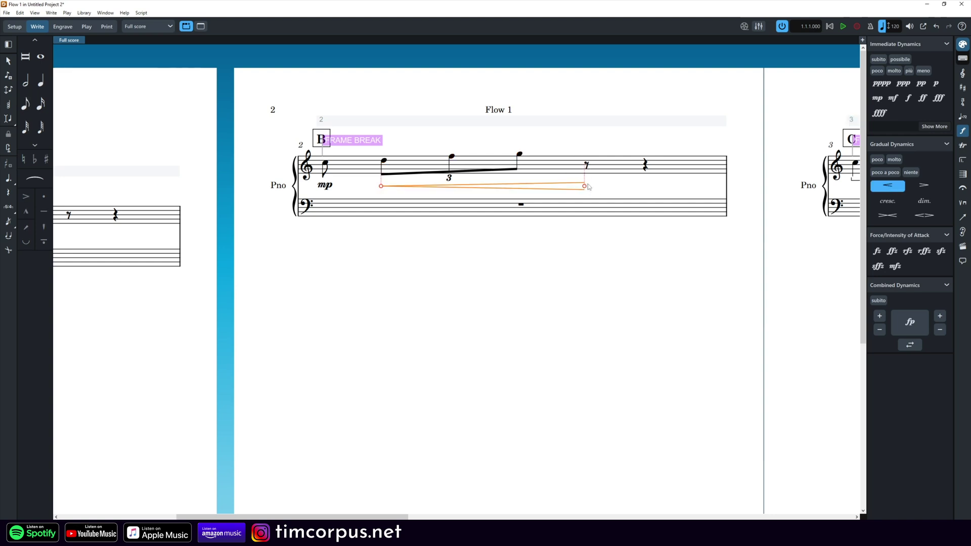
left_click(605, 195)
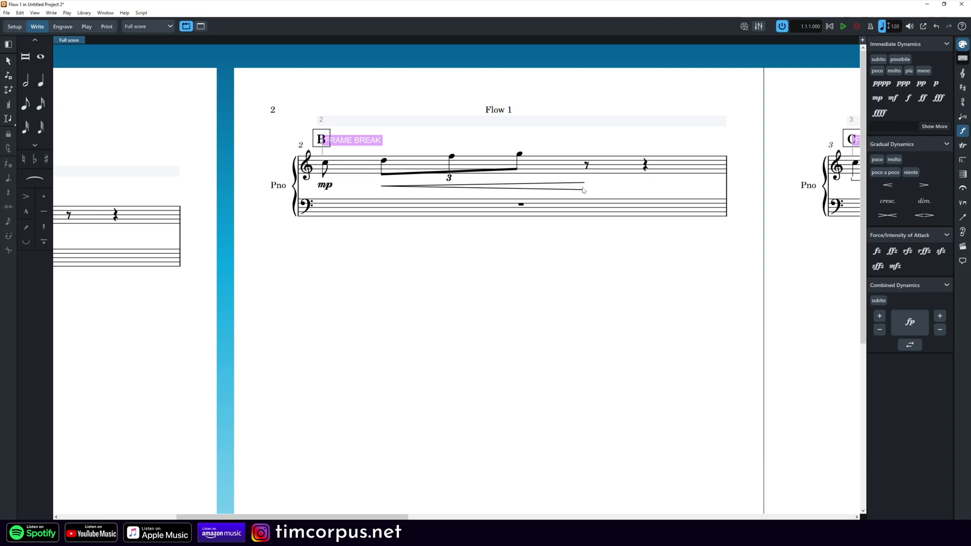
left_click(583, 190)
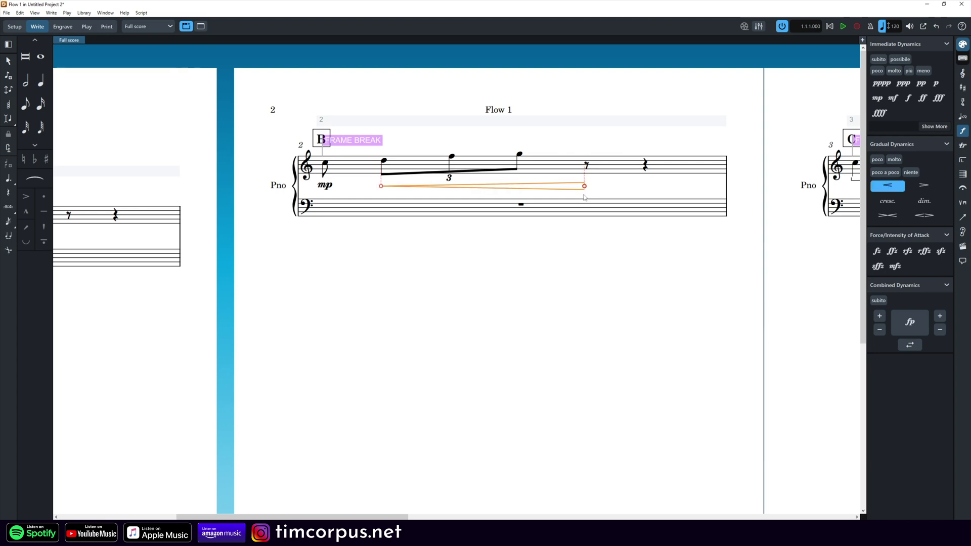
left_click(519, 155)
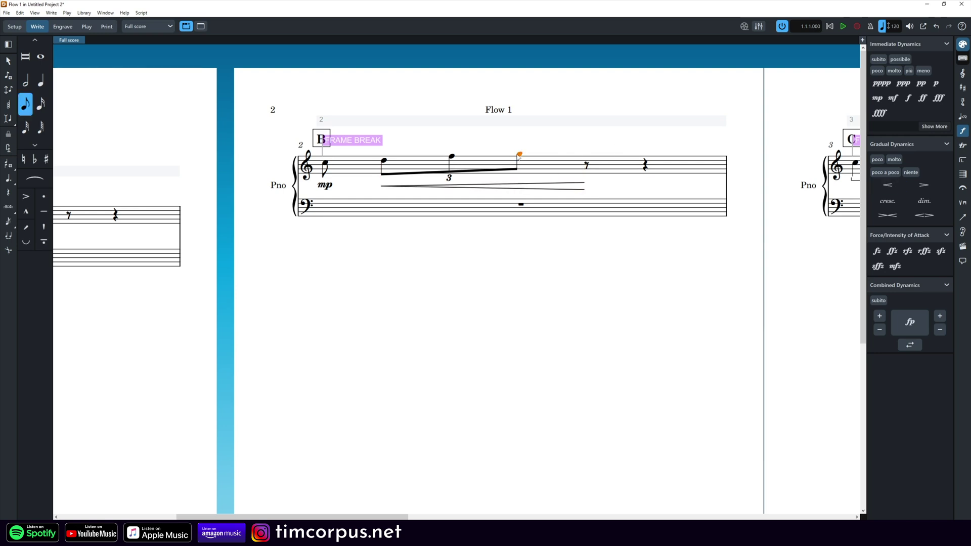
left_click(942, 100)
left_click(583, 253)
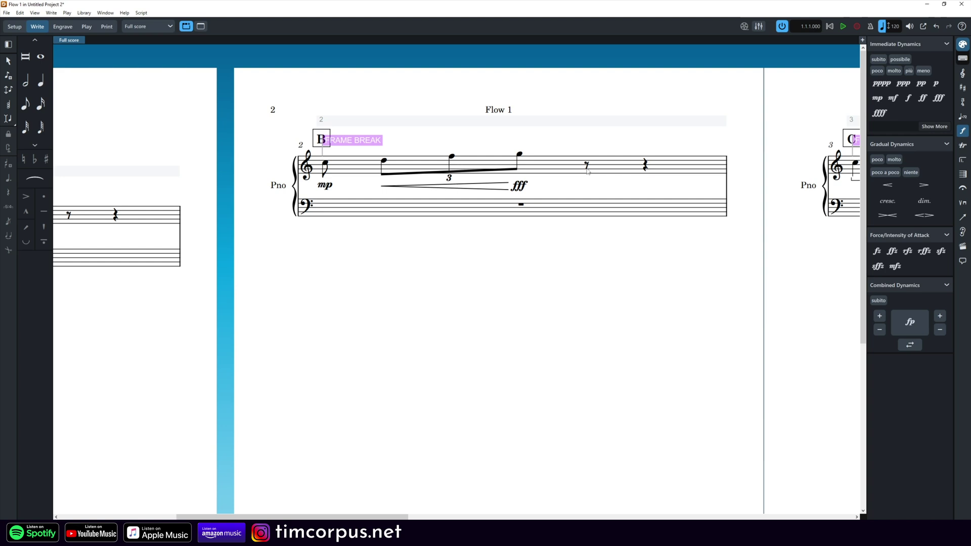
- Apply staccato articulations to all three triplet notes in bar 2 and clear the selection
left_click(452, 168)
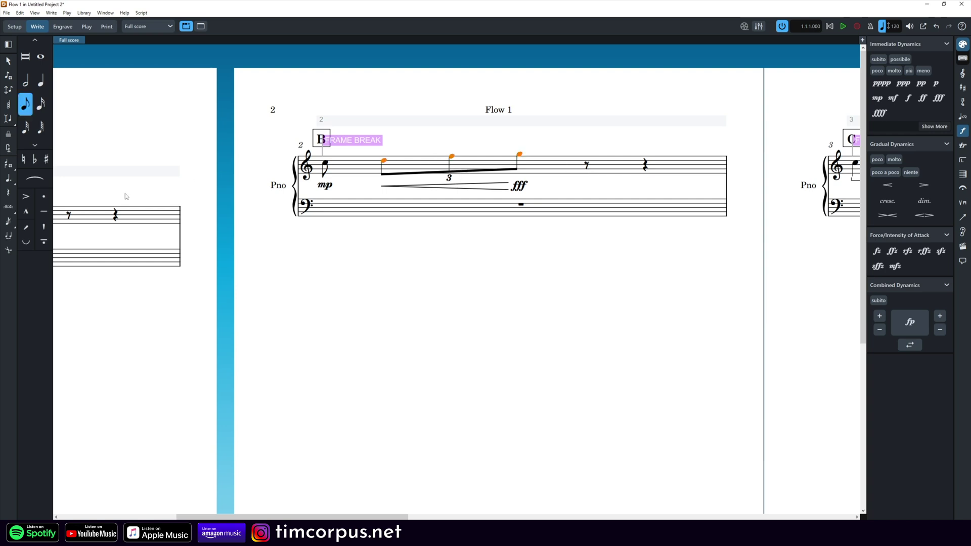
left_click(44, 198)
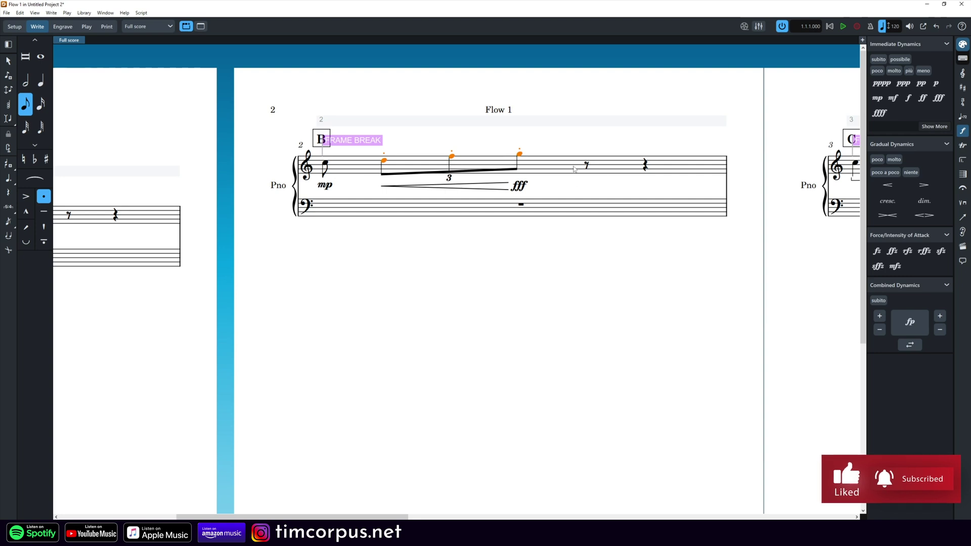
key("Escape")
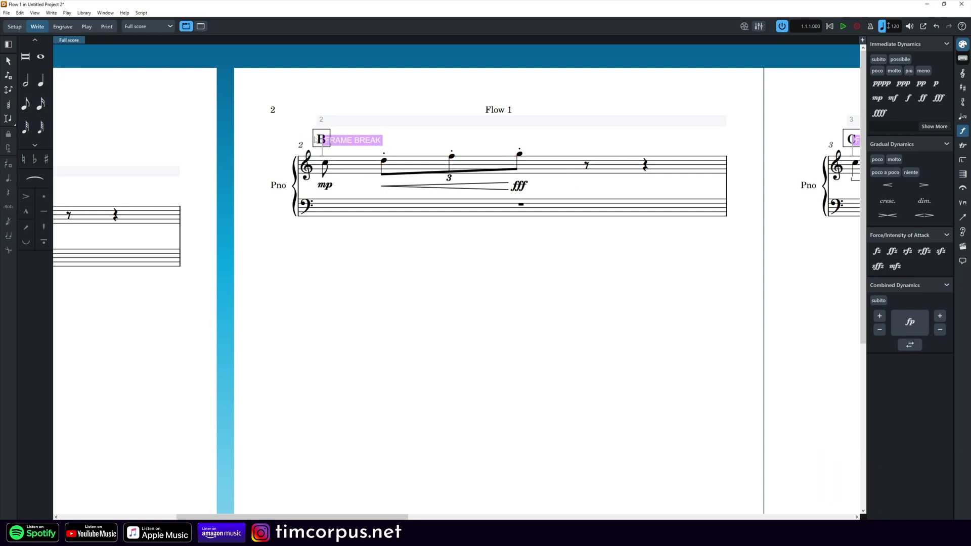
- Select the contents of bar 2, filter to gradual dynamics to delete only the hairpin, and undo the deletion
left_click(322, 142)
left_click_drag(268, 78, 529, 192)
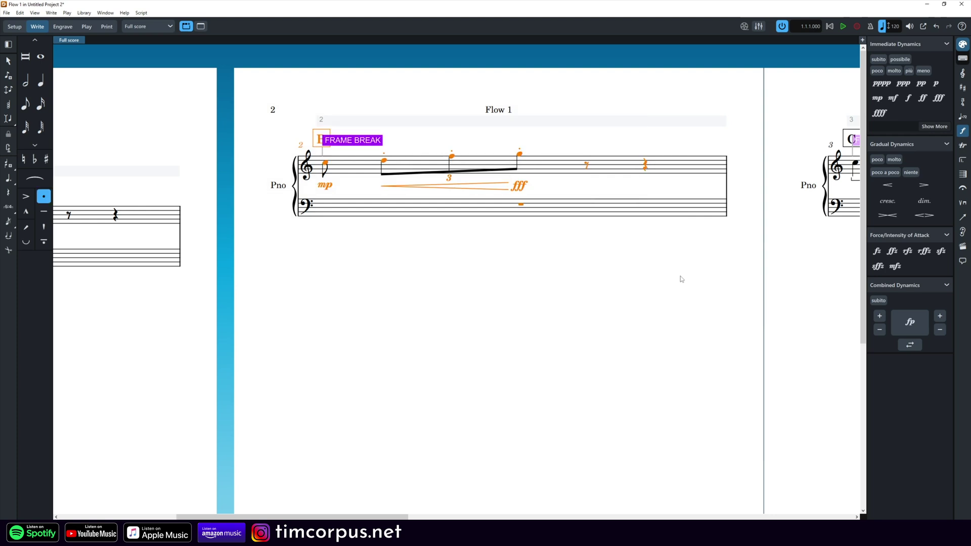
right_click(486, 164)
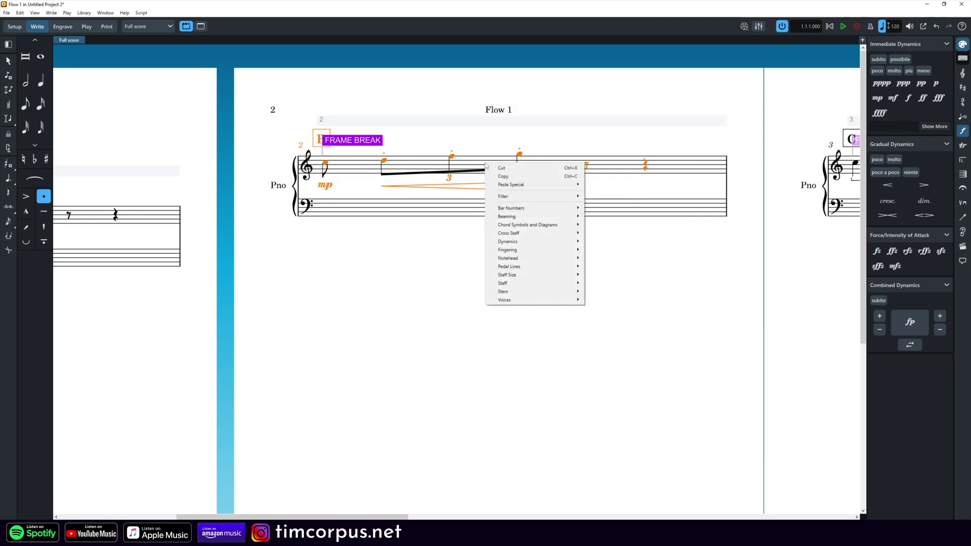
mouse_move(519, 302)
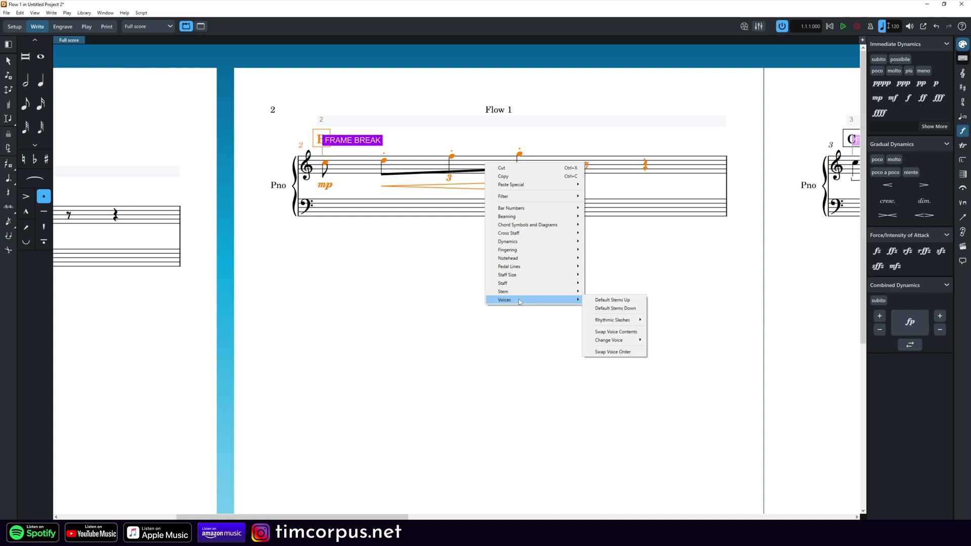
mouse_move(562, 196)
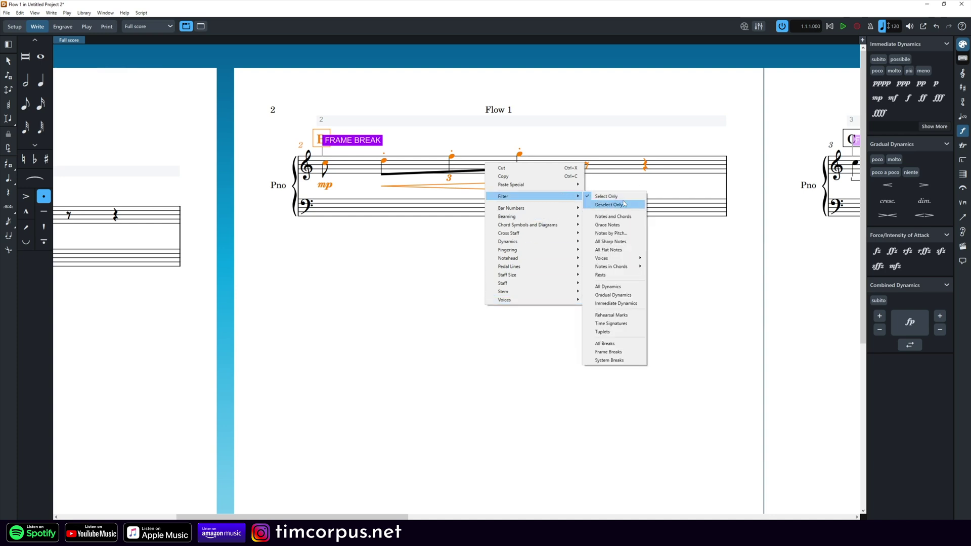
left_click(634, 296)
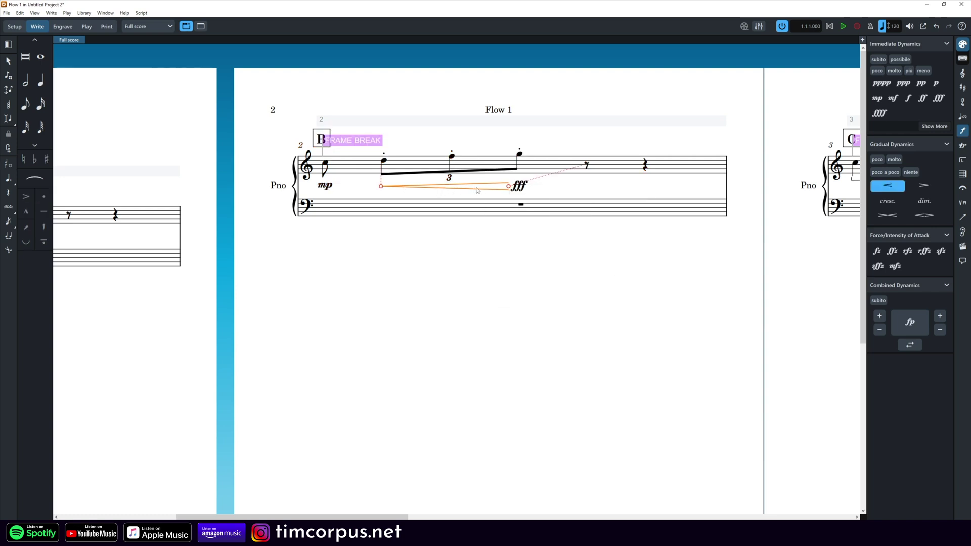
key("Delete")
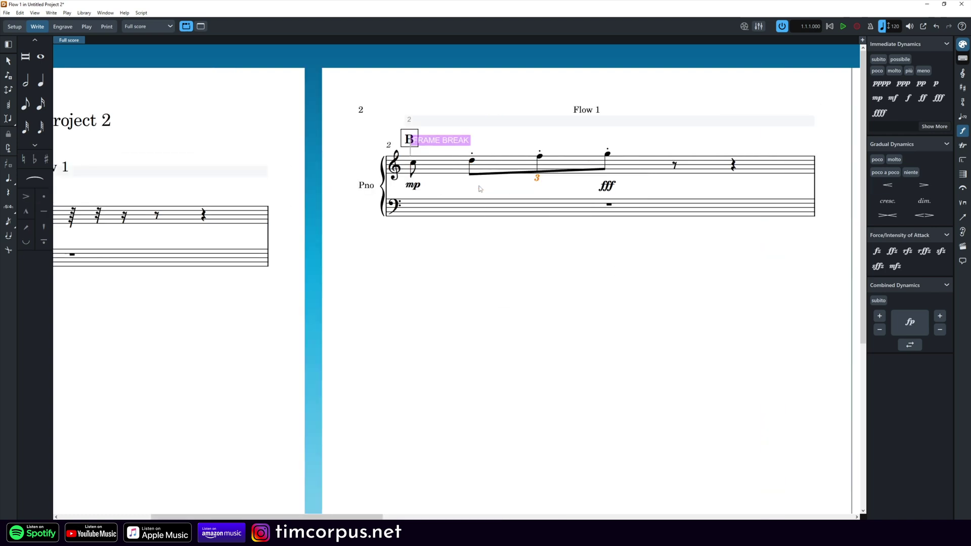
key("ctrl+z")
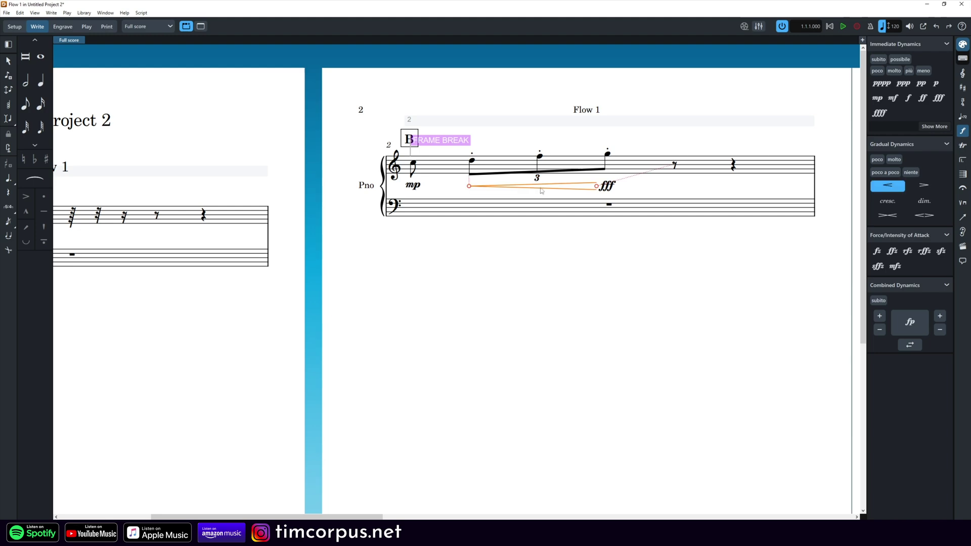